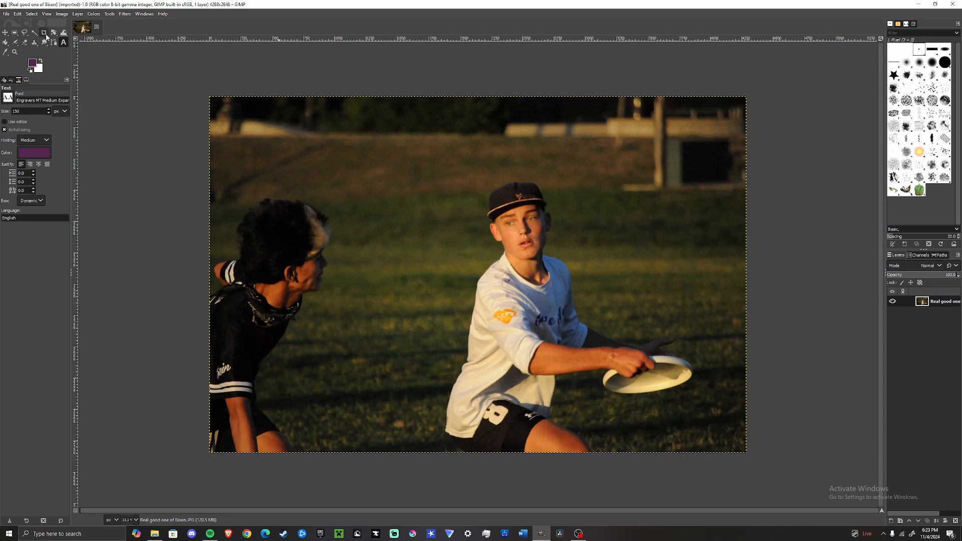
# Step: Crop the photo to a 4:5 portrait frame around the frisbee player
pyautogui.click(43, 33)
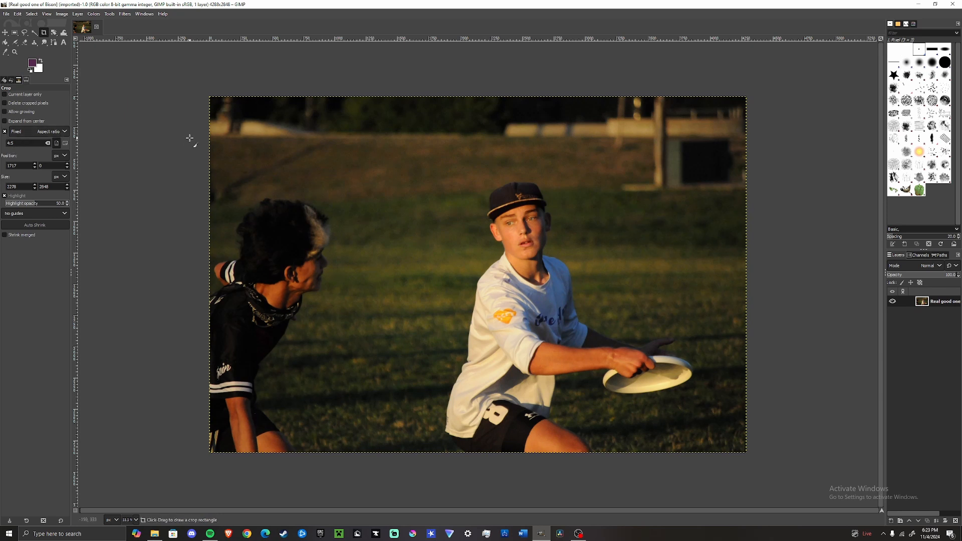
pyautogui.moveTo(418, 97); pyautogui.dragTo(762, 537)
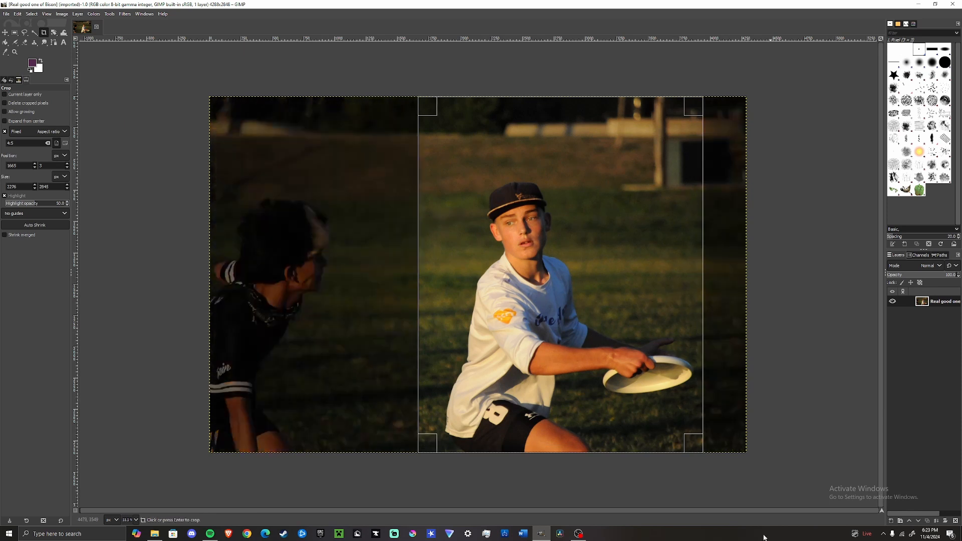
pyautogui.moveTo(541, 114); pyautogui.dragTo(561, 146)
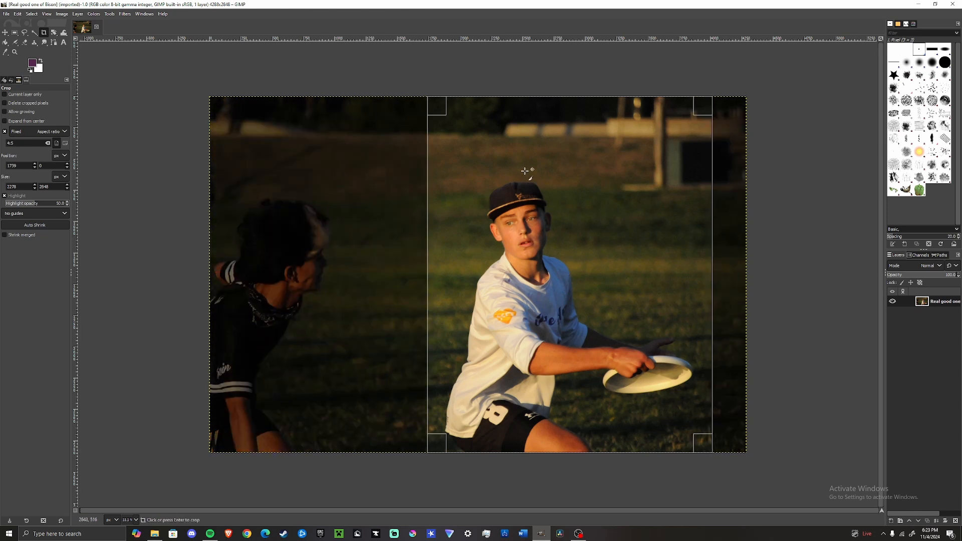
pyautogui.press('Return')
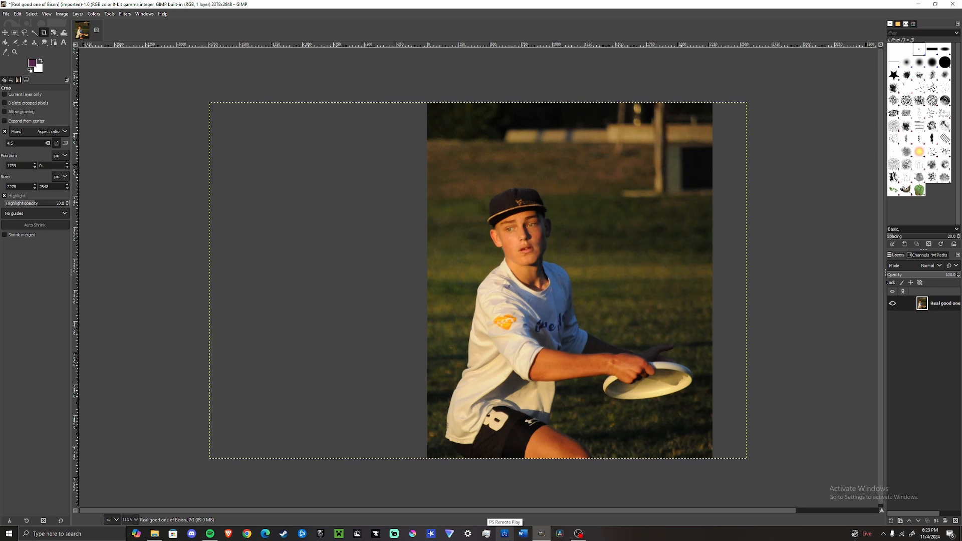
# Step: Add white text reading GARFIELD near the top-left of the photo, correcting the misspelling
pyautogui.press('t')
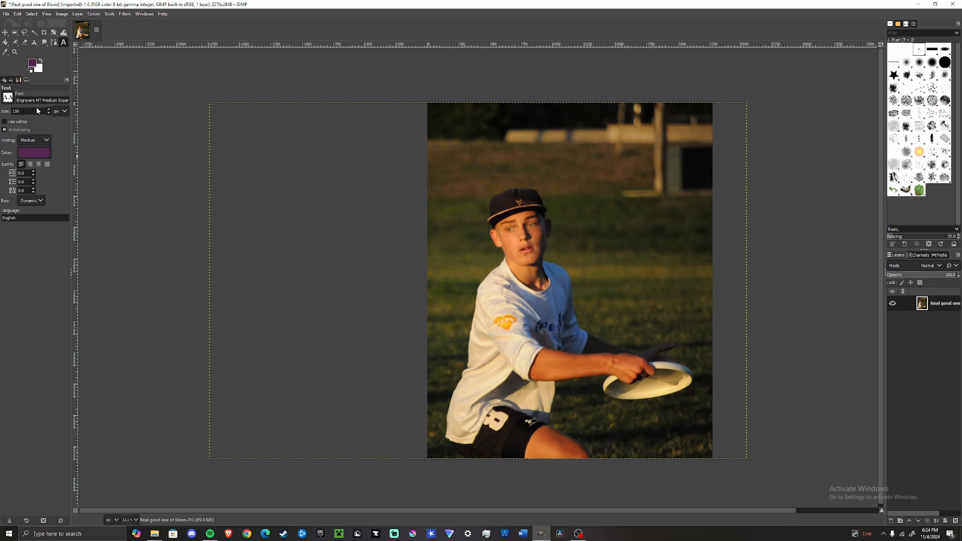
pyautogui.click(41, 61)
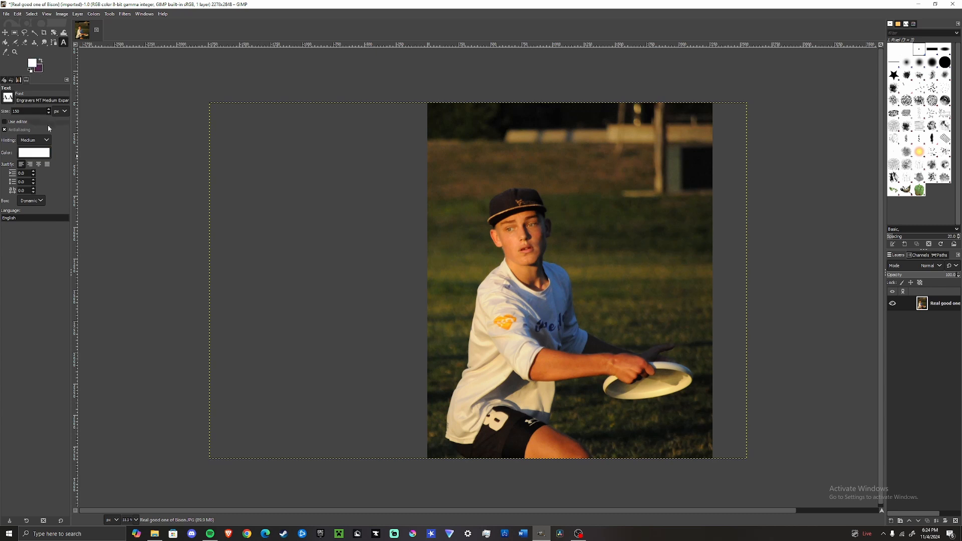
pyautogui.click(442, 121)
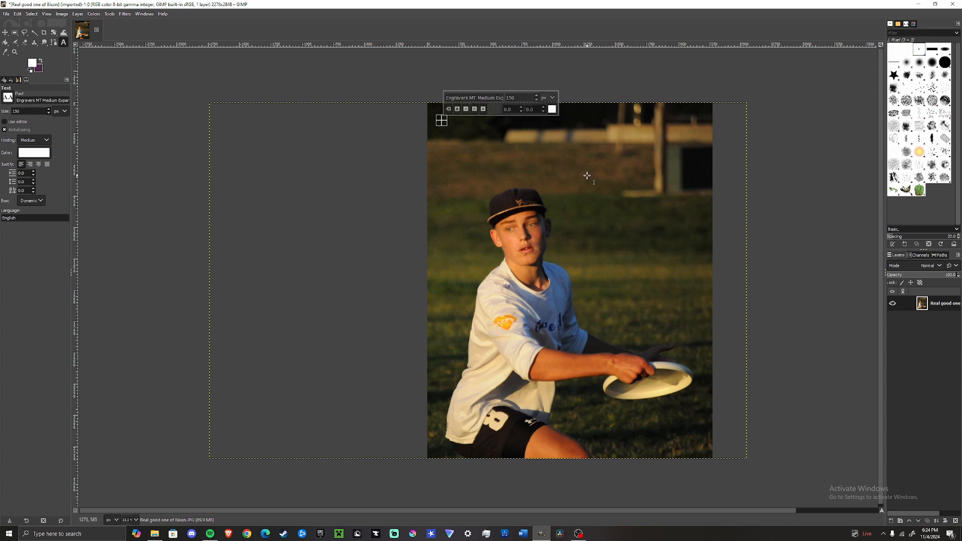
pyautogui.write('GA')
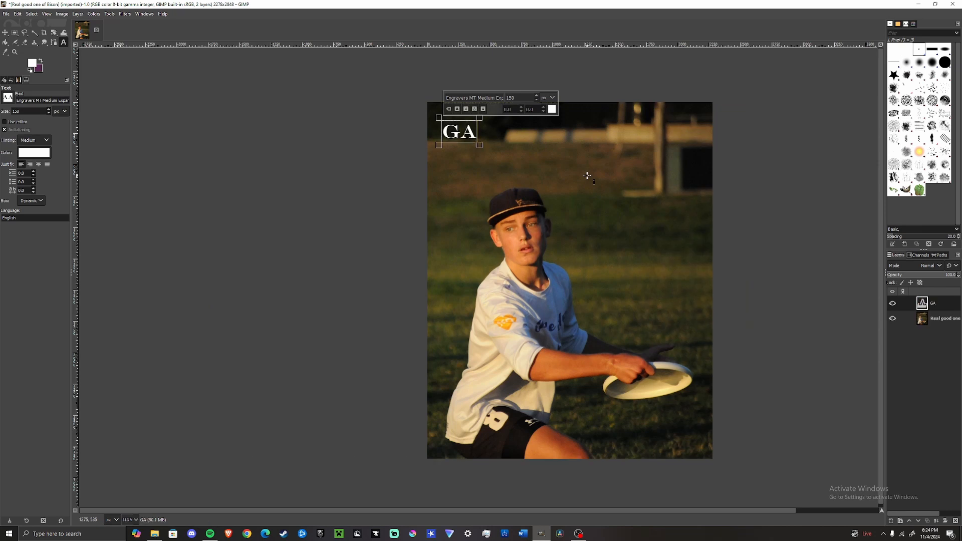
pyautogui.write('RFILED')
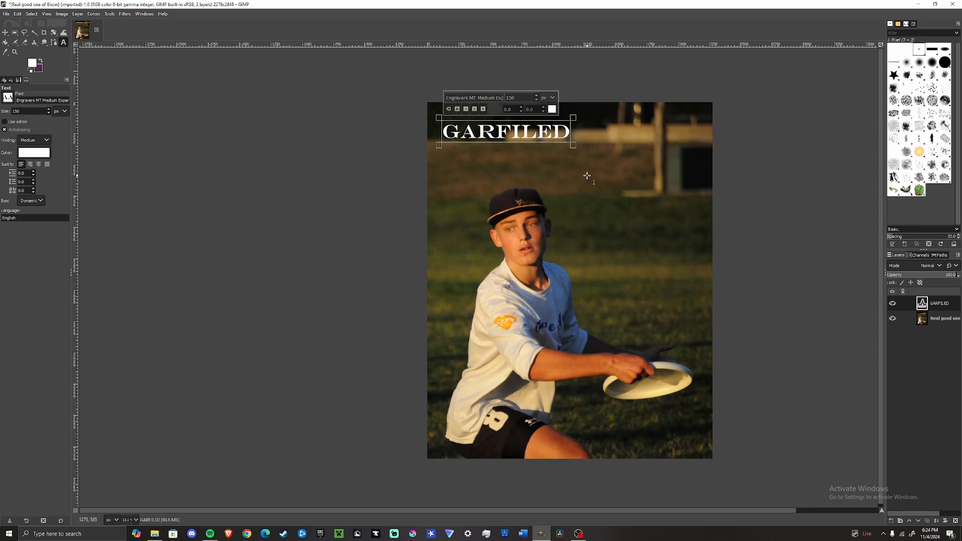
pyautogui.press('BackSpace')
pyautogui.press('BackSpace')
pyautogui.press('BackSpace')
pyautogui.press('BackSpace')
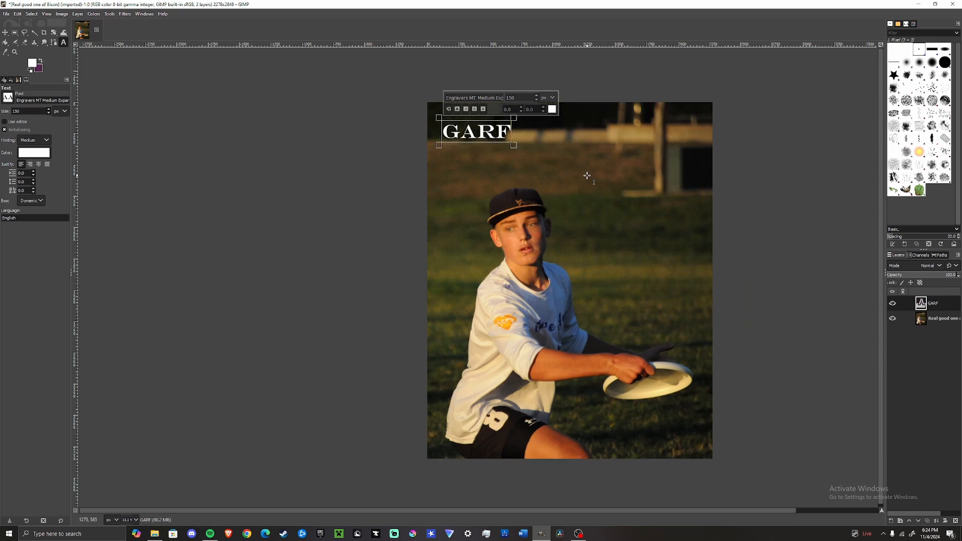
pyautogui.write('IELD')
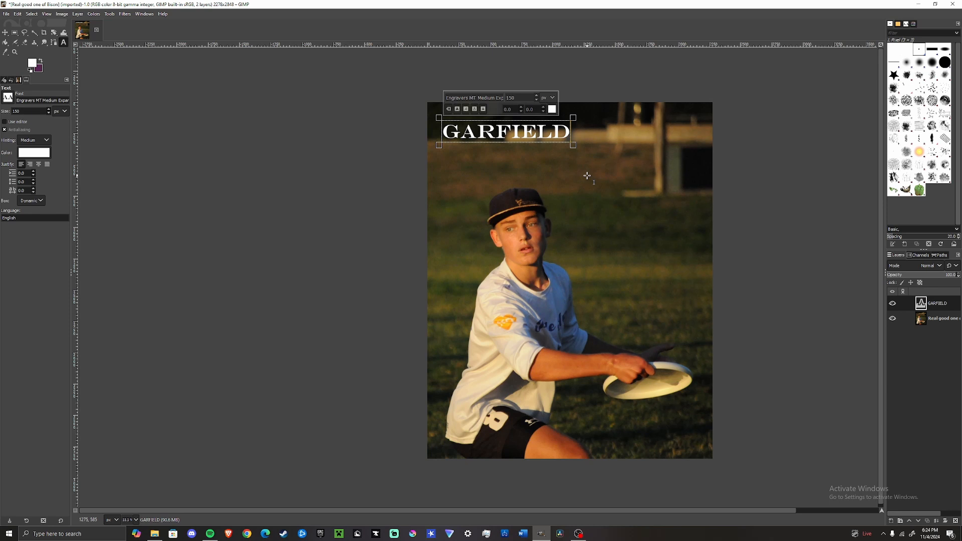
pyautogui.hotkey('ctrl', 'a')
pyautogui.click(537, 96)
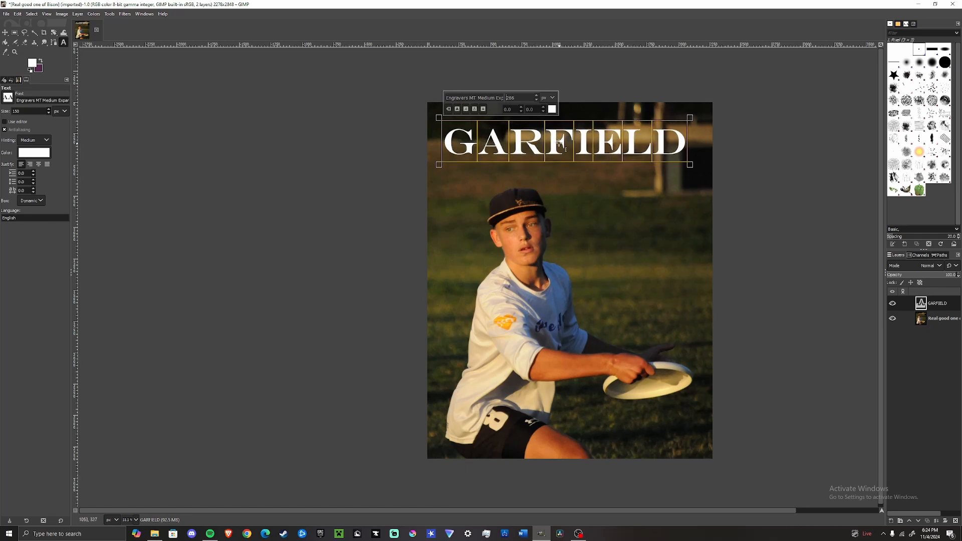
pyautogui.click(537, 101)
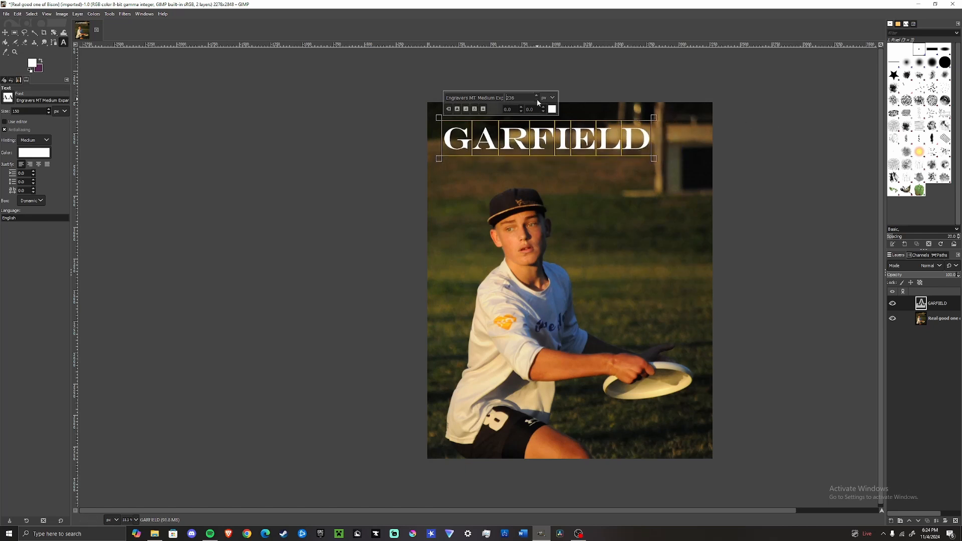
pyautogui.write('150')
pyautogui.press('Return')
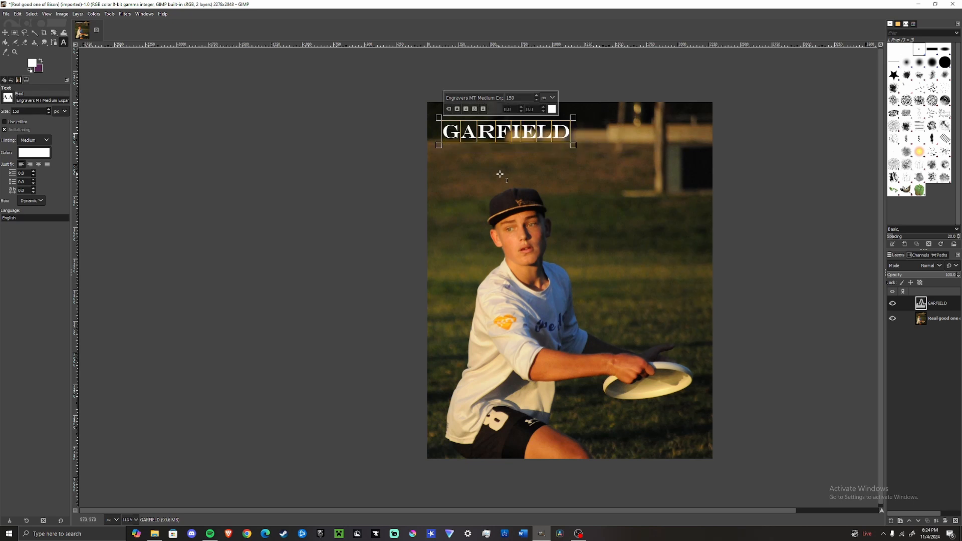
# Step: Increase the letter spacing of the GARFIELD text to 143
pyautogui.moveTo(543, 109); pyautogui.dragTo(544, 109)
pyautogui.click(544, 109)
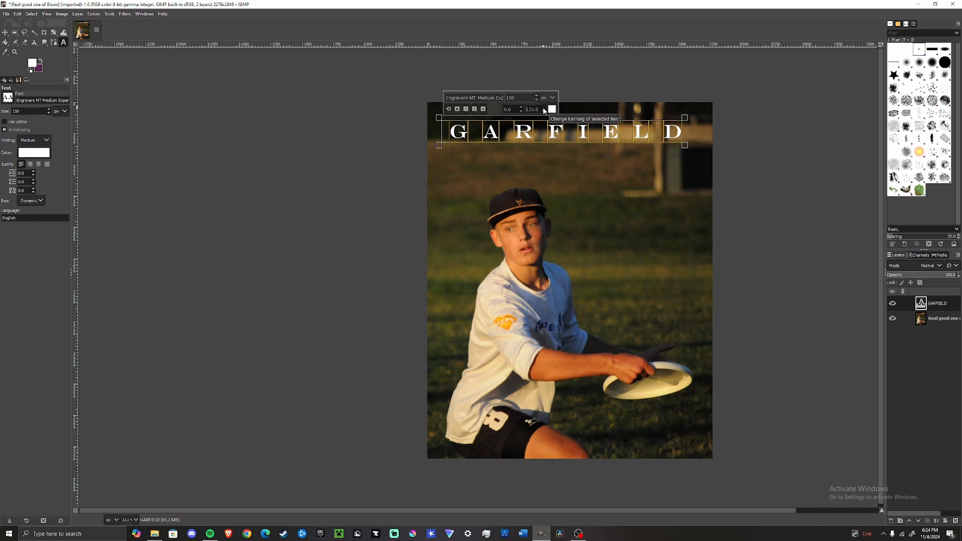
pyautogui.click(544, 109)
pyautogui.click(543, 109)
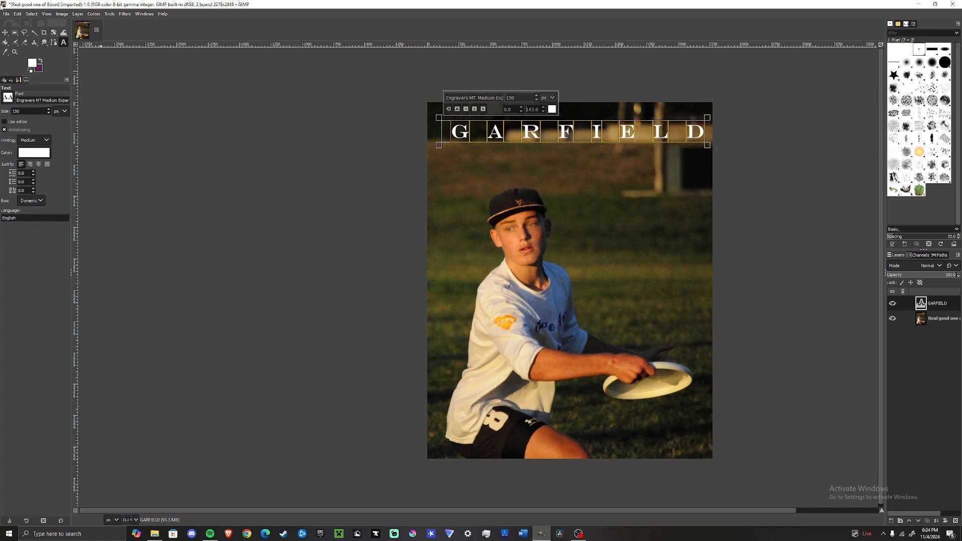
# Step: Move the GARFIELD text up closer to the top edge of the photo
pyautogui.click(5, 33)
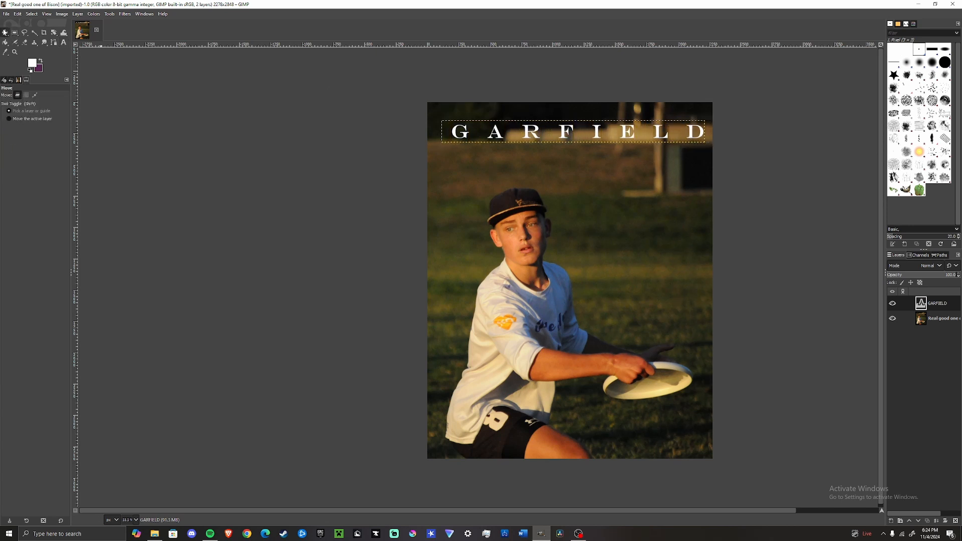
pyautogui.moveTo(460, 138); pyautogui.dragTo(452, 126)
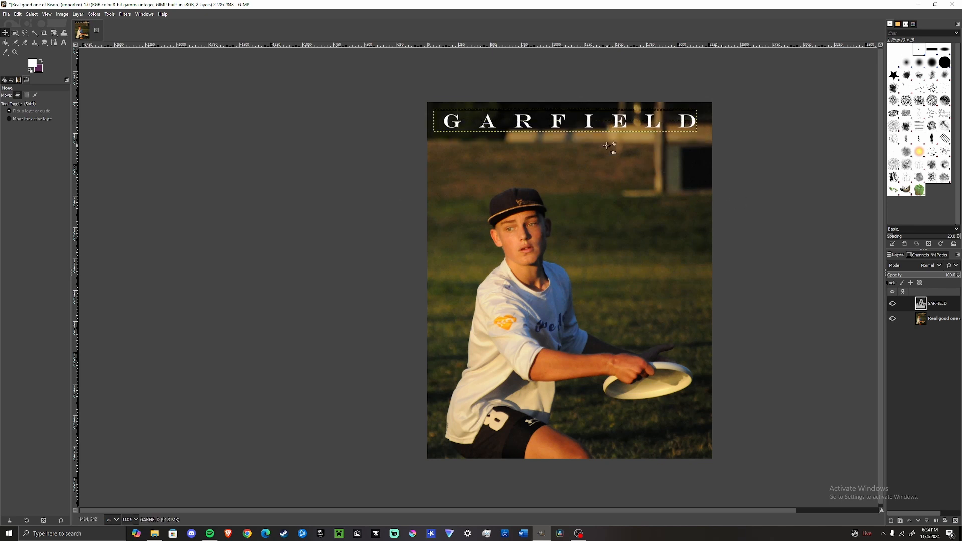
# Step: Widen GARFIELD's letter spacing to 151 and shift the text slightly left to center it
pyautogui.press('t')
pyautogui.click(524, 124)
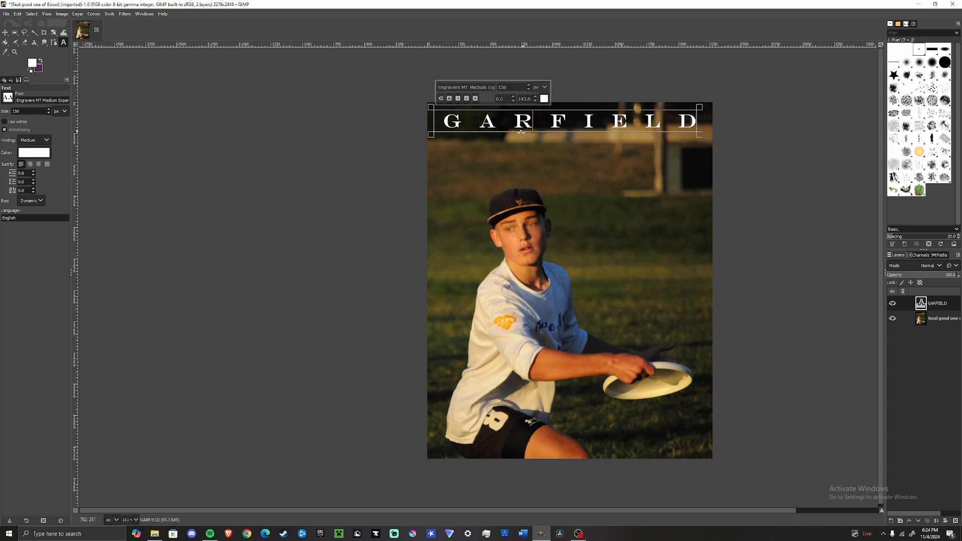
pyautogui.hotkey('ctrl', 'a')
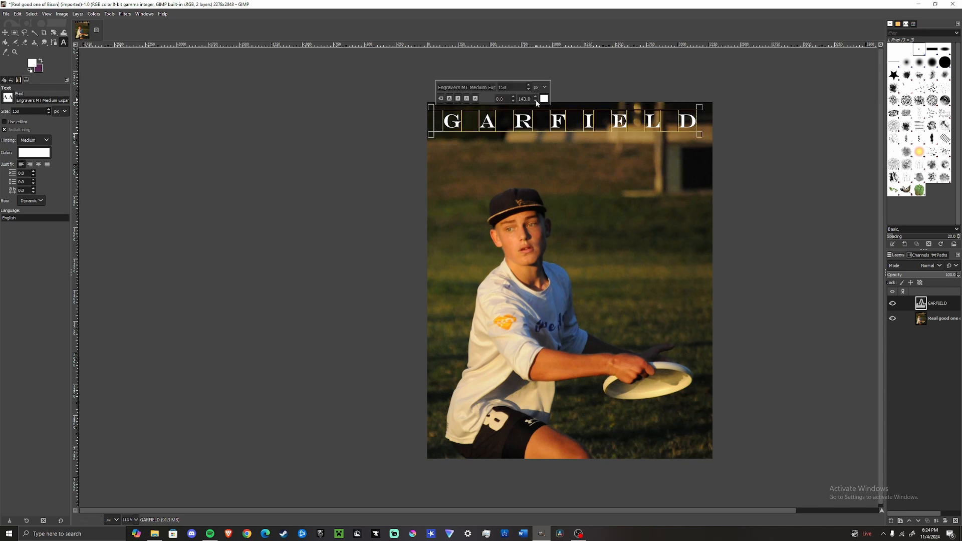
pyautogui.scroll(8, 535, 98)
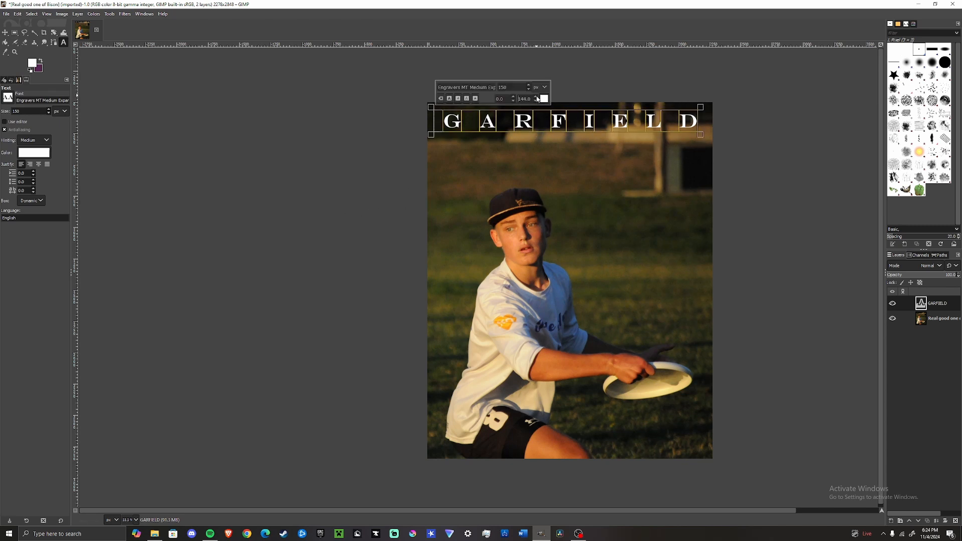
pyautogui.click(5, 32)
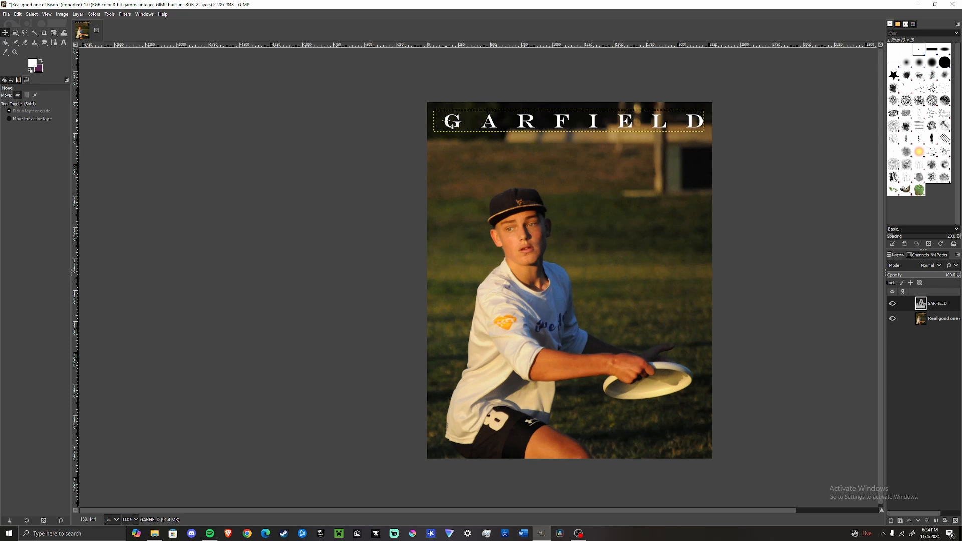
pyautogui.moveTo(452, 125); pyautogui.dragTo(447, 123)
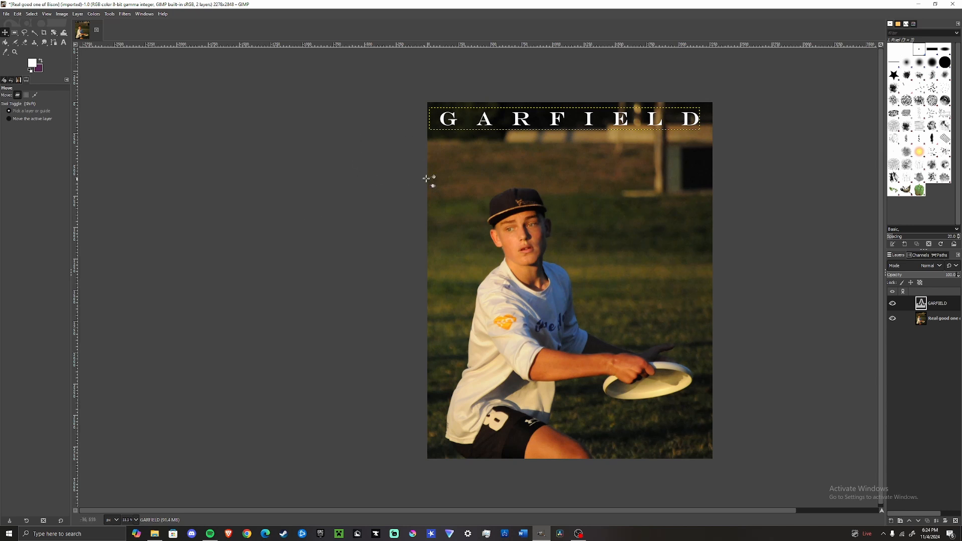
# Step: Add a second white text line, PURPLE HAZE, below GARFIELD in the Enter Sansman Bold font
pyautogui.press('t')
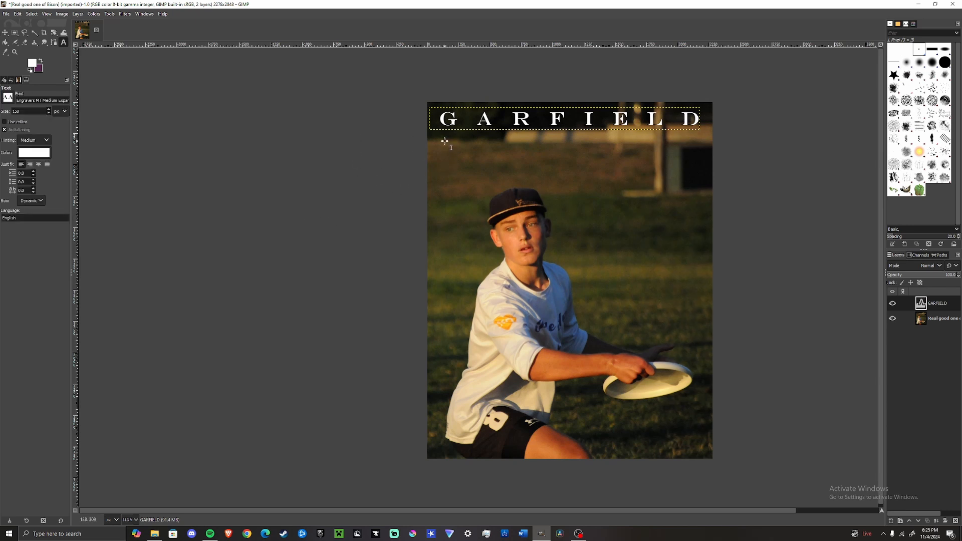
pyautogui.click(443, 153)
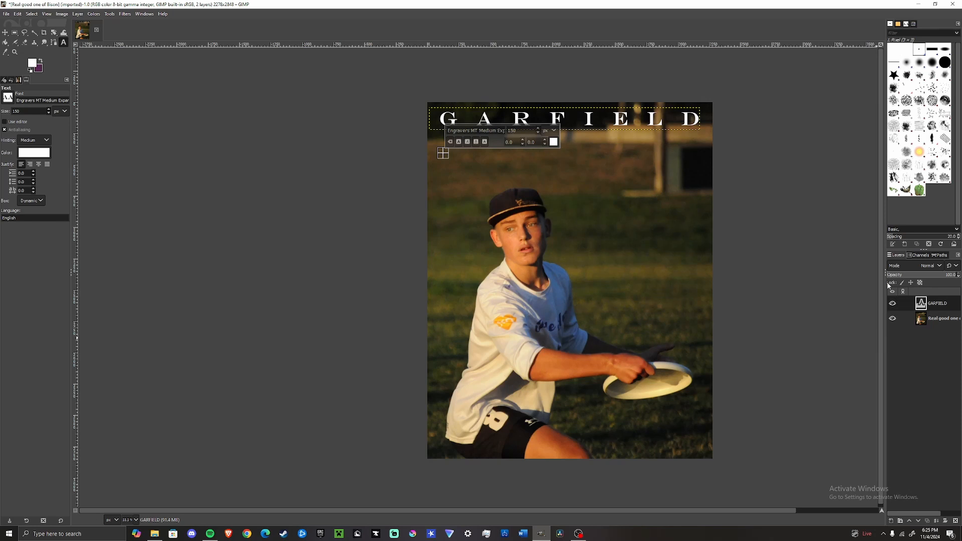
pyautogui.write('AHAAH')
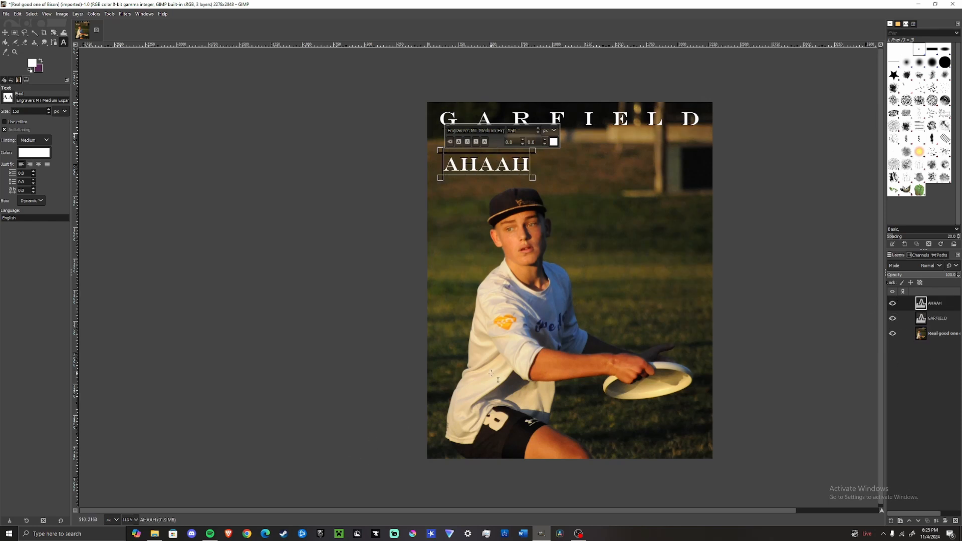
pyautogui.press('BackSpace')
pyautogui.press('BackSpace')
pyautogui.press('BackSpace')
pyautogui.press('BackSpace')
pyautogui.press('BackSpace')
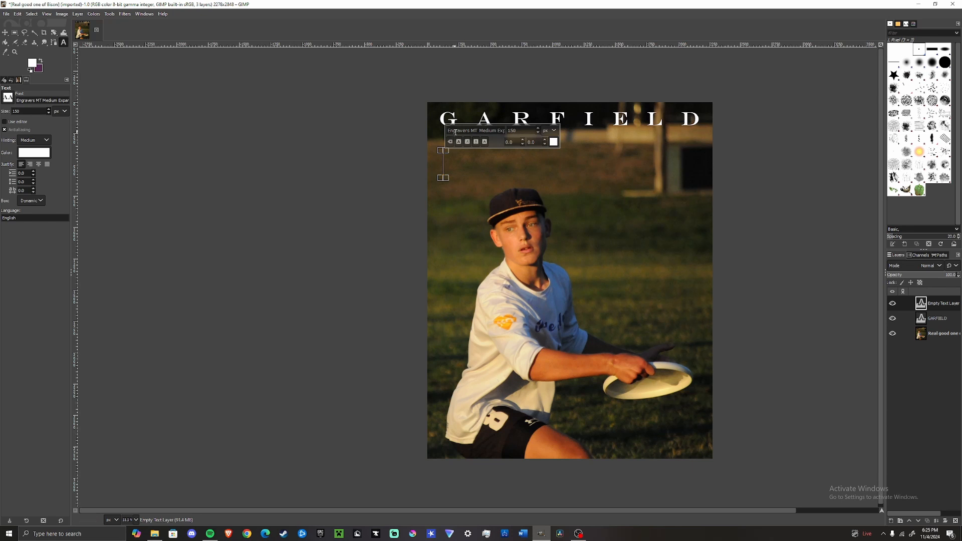
pyautogui.moveTo(454, 132); pyautogui.dragTo(866, 102)
pyautogui.press('BackSpace')
pyautogui.click(492, 151)
pyautogui.write('PURPLEHAZ')
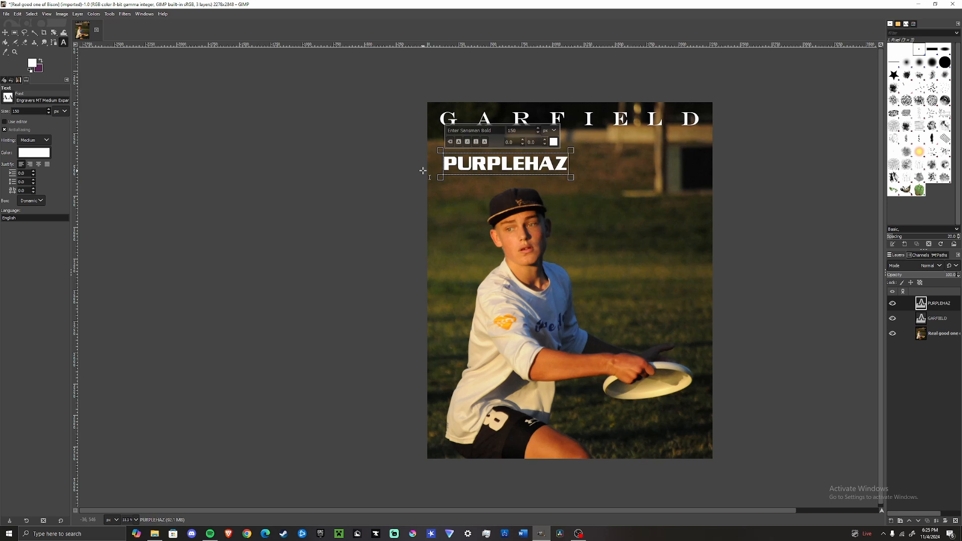
pyautogui.write('E')
# Step: Set PURPLE HAZE's letter spacing to 91 and move it directly beneath GARFIELD
pyautogui.click(524, 165)
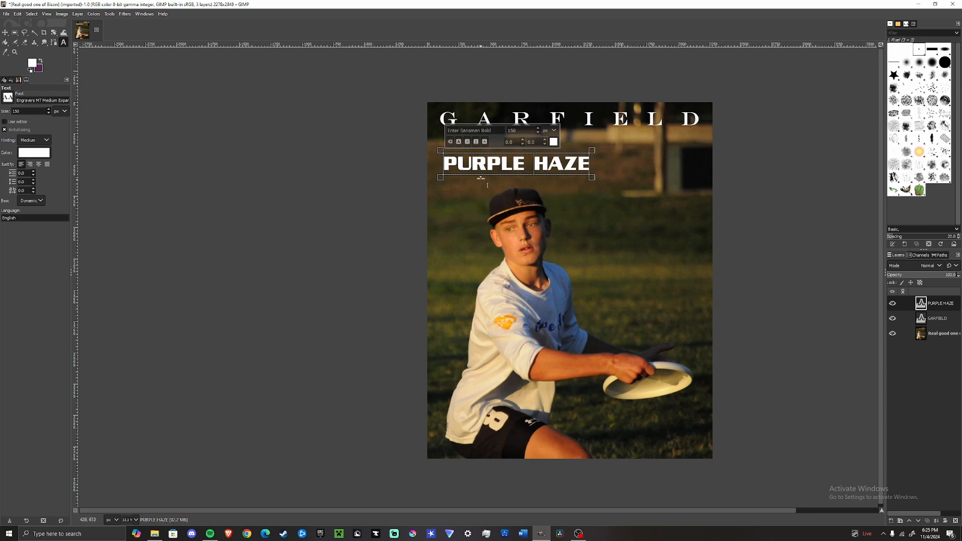
pyautogui.click(544, 140)
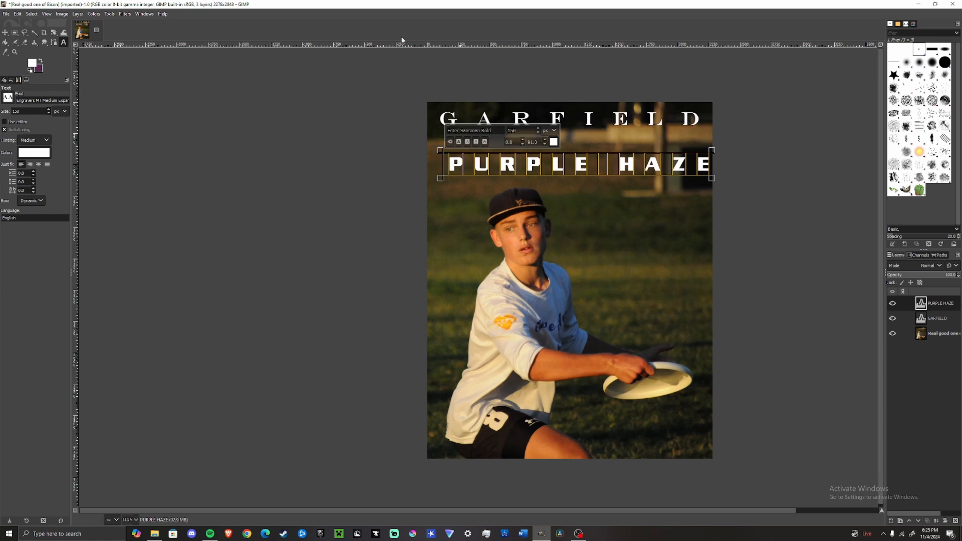
pyautogui.click(5, 32)
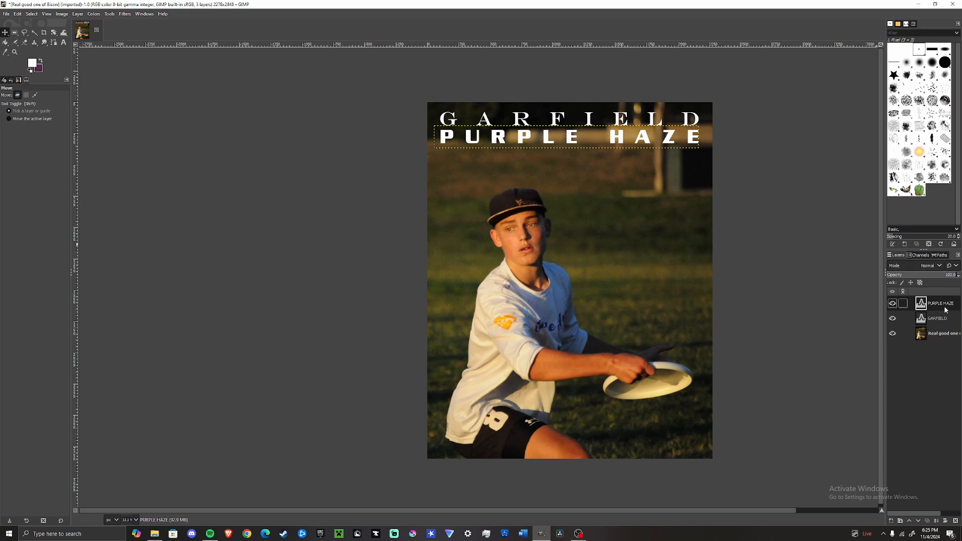
# Step: Select the photo layer and fill a thin white bar across the image just beneath PURPLE HAZE
pyautogui.click(949, 334)
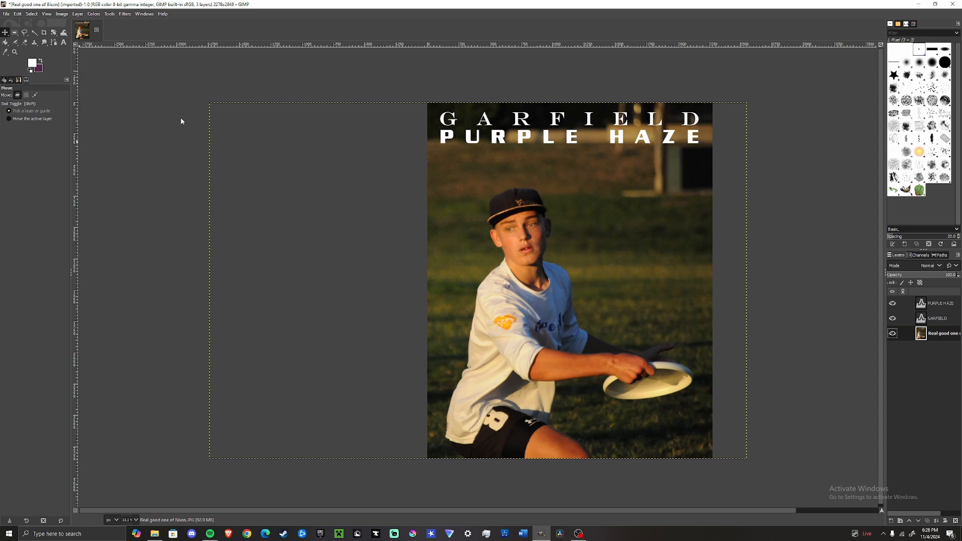
pyautogui.press('r')
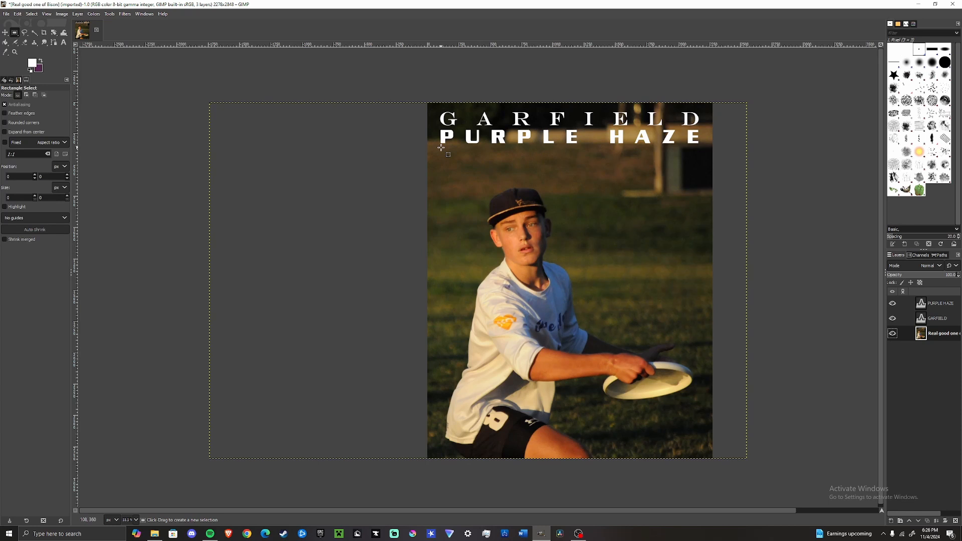
pyautogui.moveTo(441, 147); pyautogui.dragTo(700, 152)
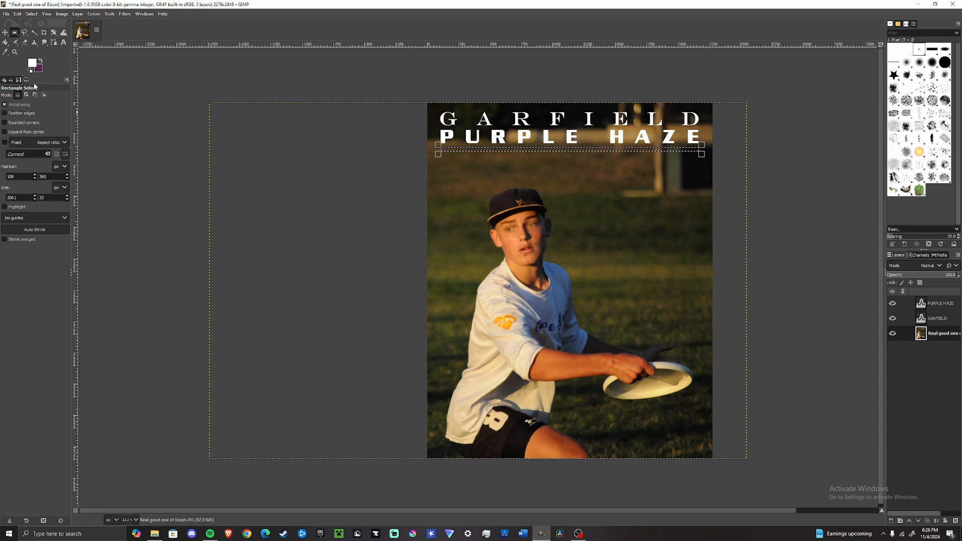
pyautogui.press('p')
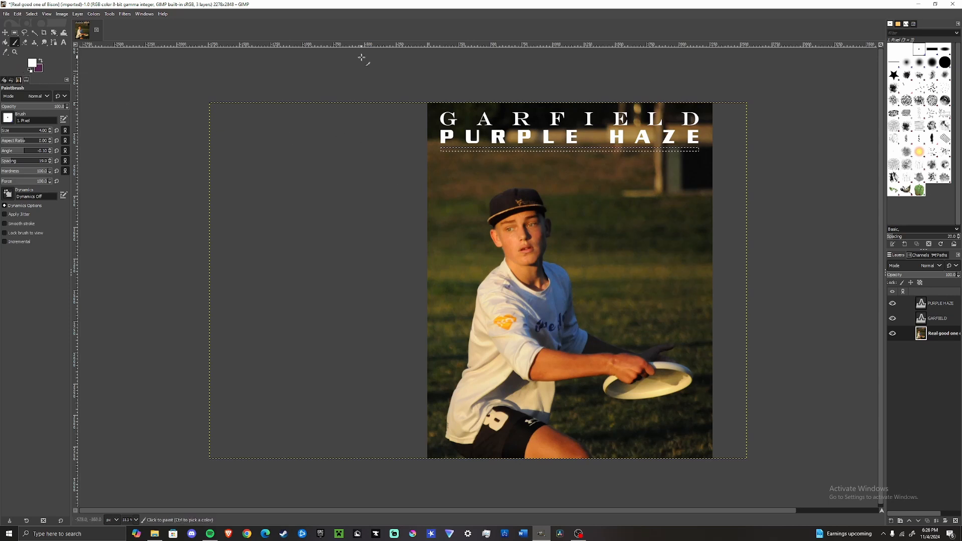
pyautogui.press('b')
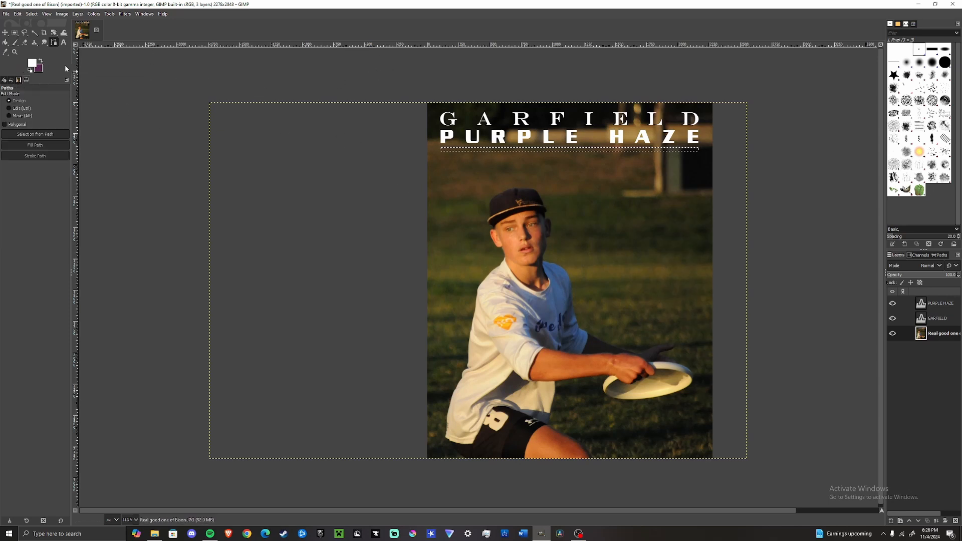
pyautogui.click(6, 43)
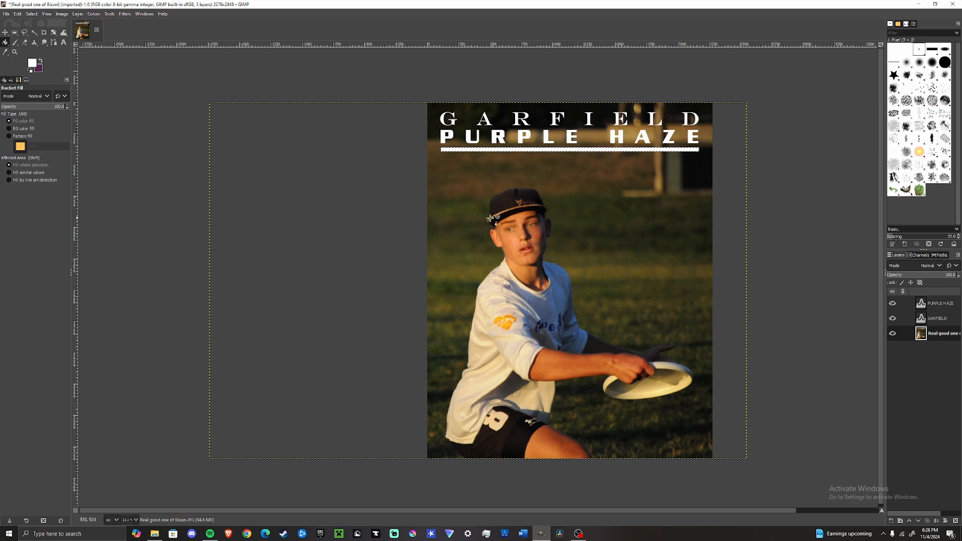
pyautogui.scroll(1, 461, 141)
pyautogui.scroll(1, 462, 141)
pyautogui.click(343, 277)
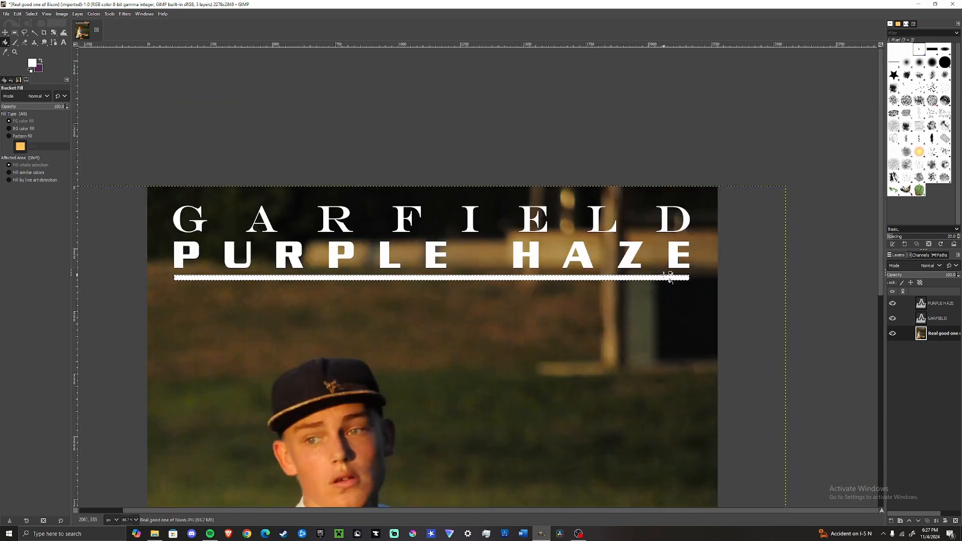
pyautogui.hotkey('ctrl', 'z')
pyautogui.keyDown('ctrl'); pyautogui.scroll(-2, 779, 322); pyautogui.keyUp('ctrl')
pyautogui.scroll(-4, 272, 322)
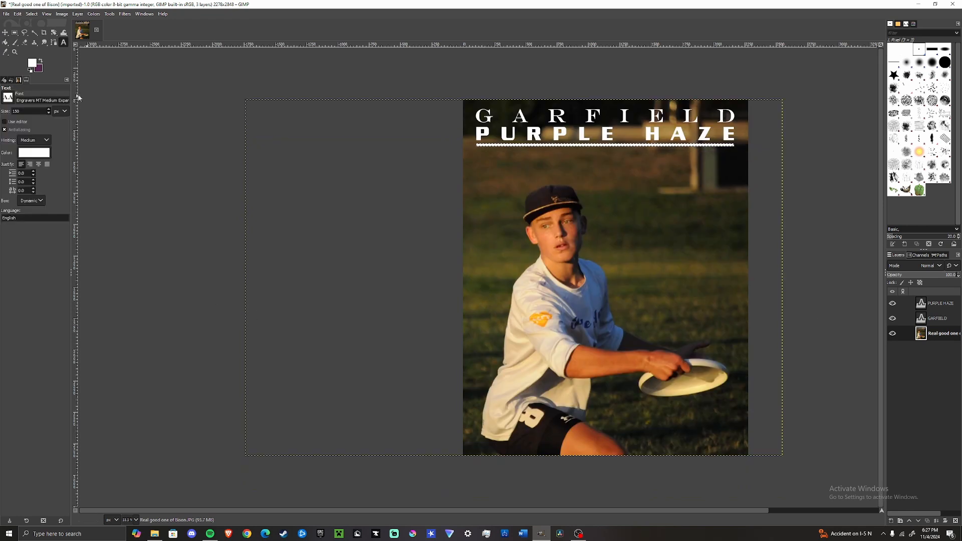
# Step: Add a BISON text line at font size 400 below the white bar
pyautogui.click(41, 61)
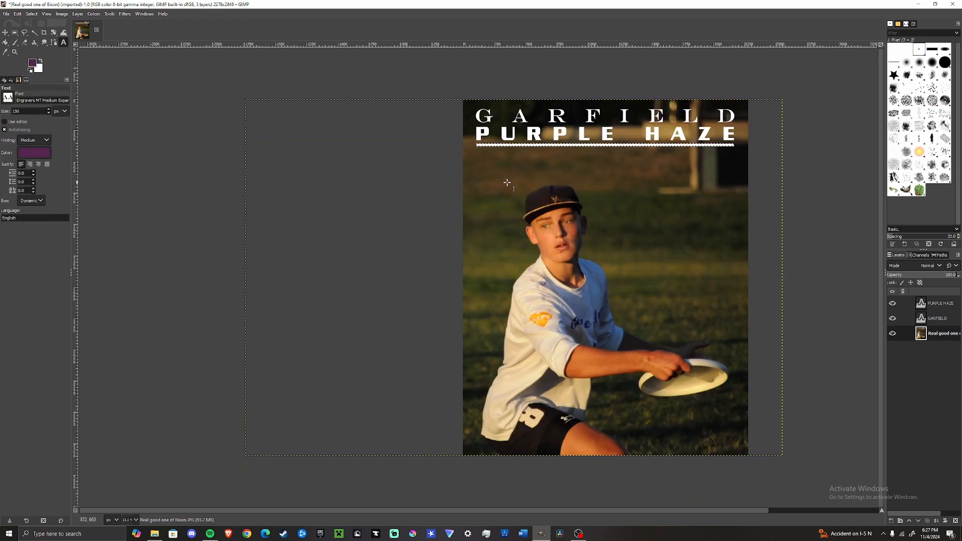
pyautogui.click(473, 169)
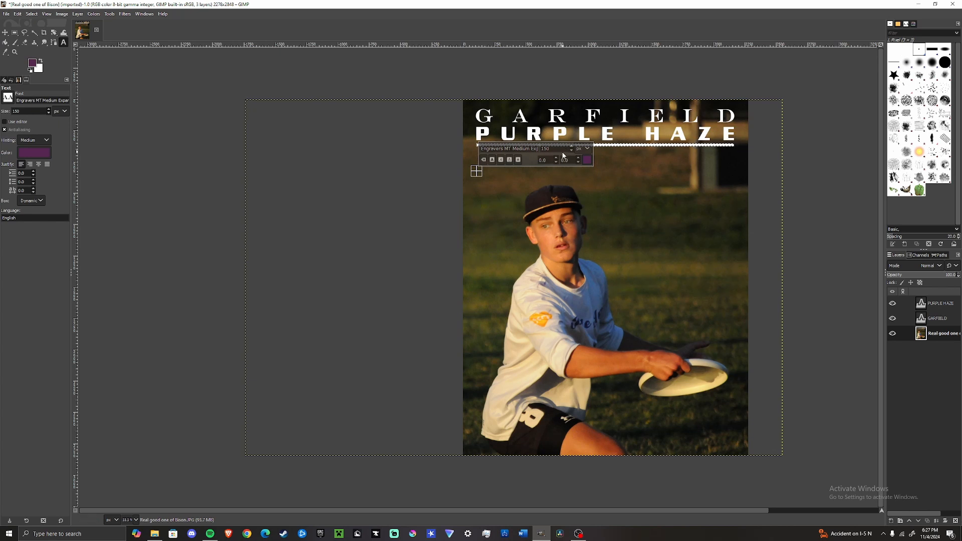
pyautogui.press('BackSpace')
pyautogui.press('BackSpace')
pyautogui.press('BackSpace')
pyautogui.write('400')
pyautogui.write('BISON')
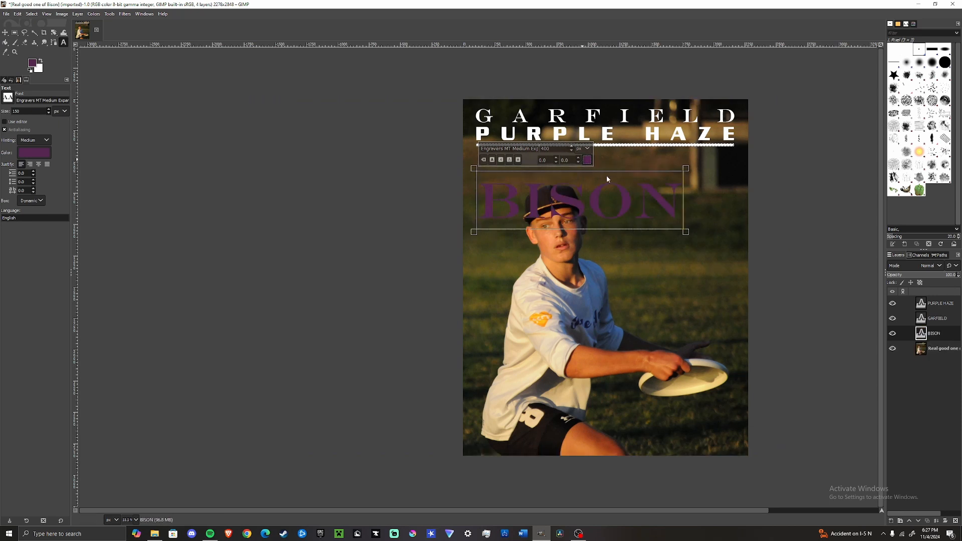
# Step: Change the colour of the BISON text to white
pyautogui.click(588, 160)
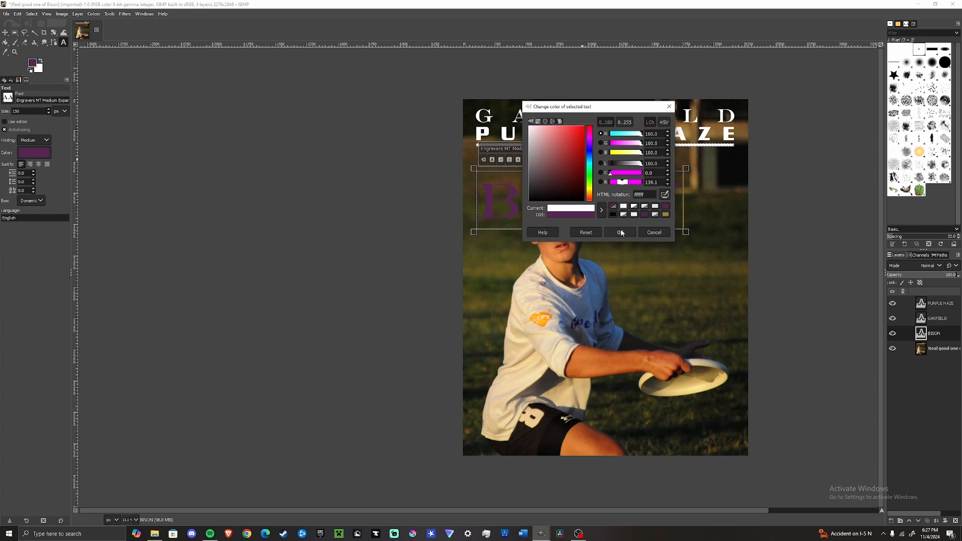
pyautogui.click(620, 232)
pyautogui.doubleClick(579, 197)
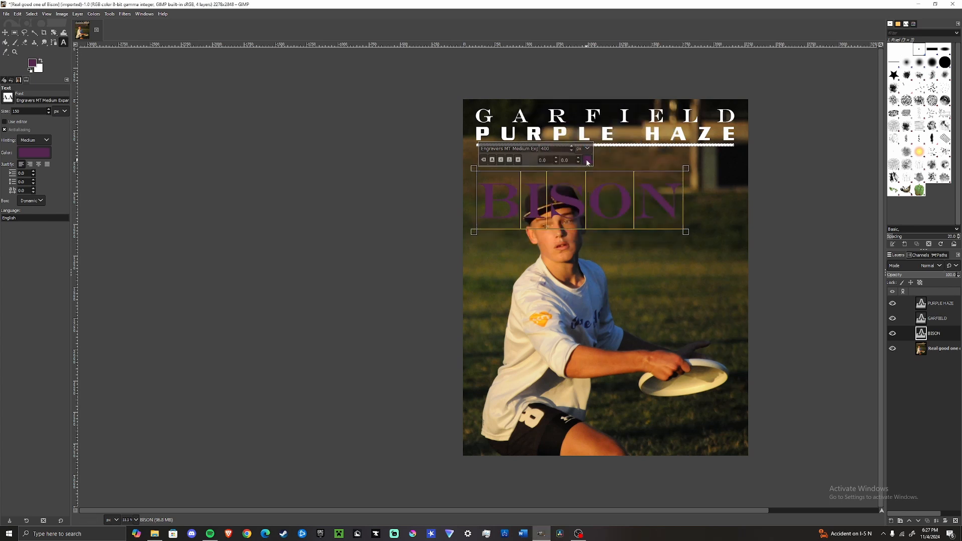
pyautogui.click(587, 160)
pyautogui.click(612, 201)
pyautogui.click(611, 226)
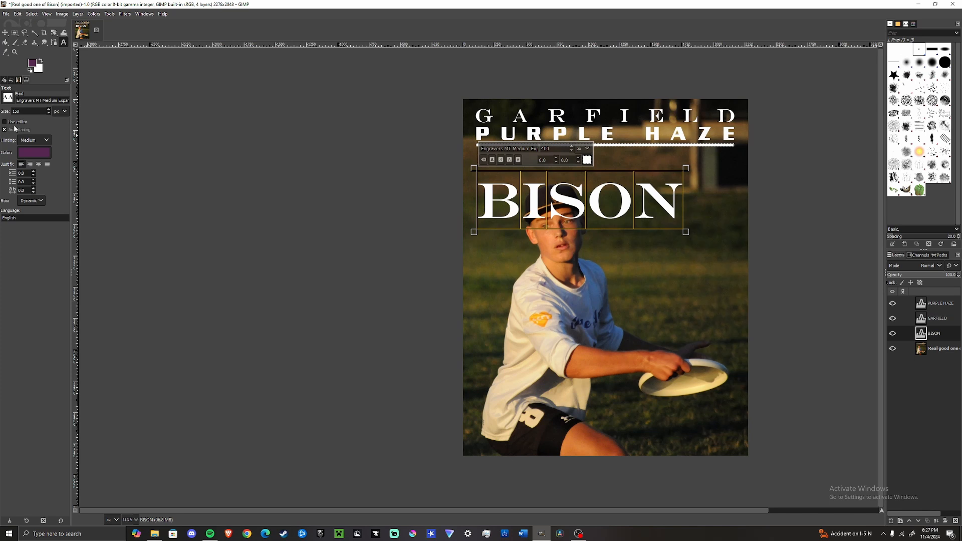
# Step: Add a white full-opacity layer mask to the BISON text layer
pyautogui.rightClick(938, 335)
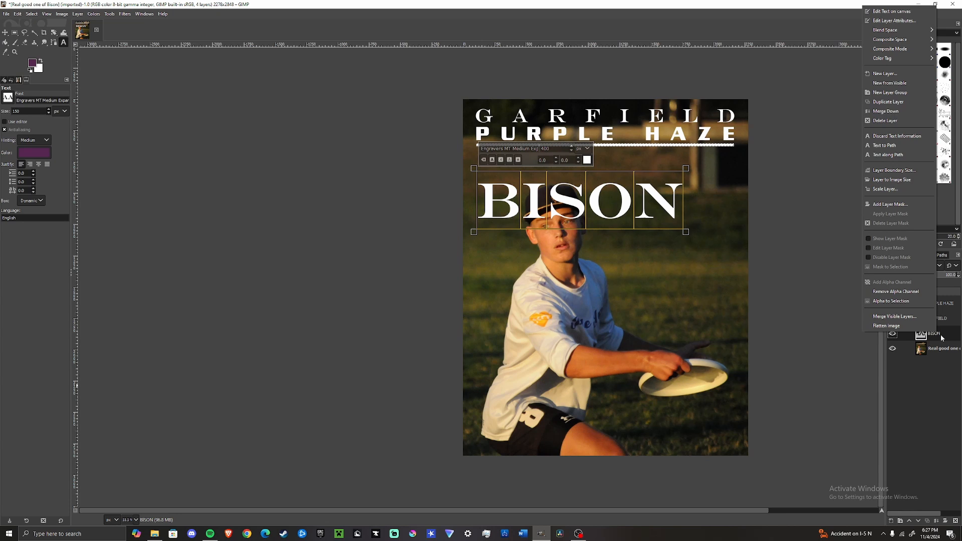
pyautogui.click(877, 205)
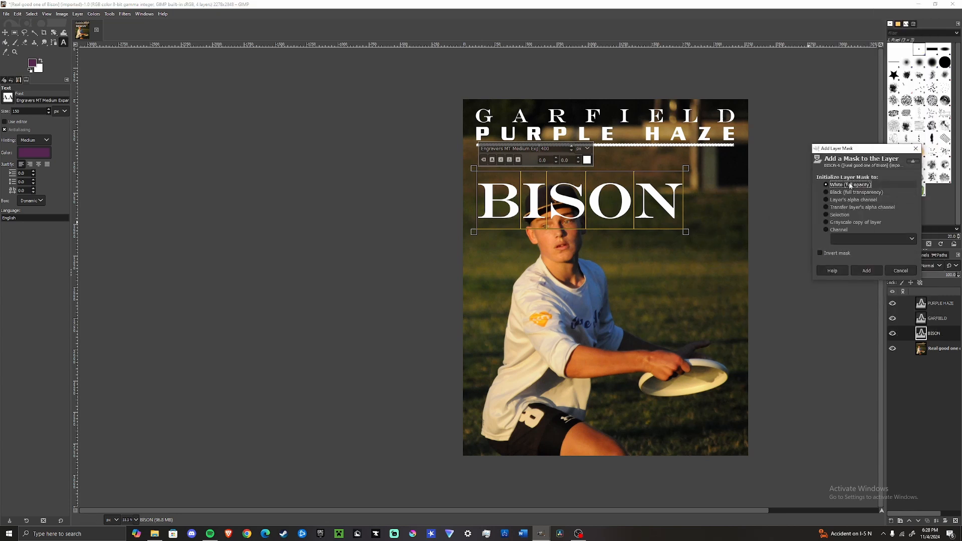
pyautogui.click(866, 270)
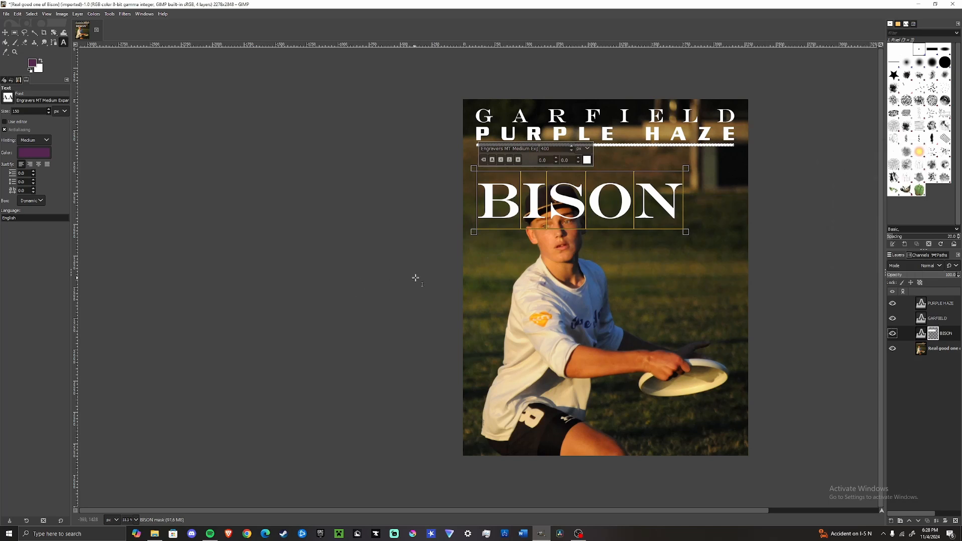
# Step: Paint black on the BISON mask where the letters overlap the player's cap
pyautogui.press('p')
pyautogui.click(33, 63)
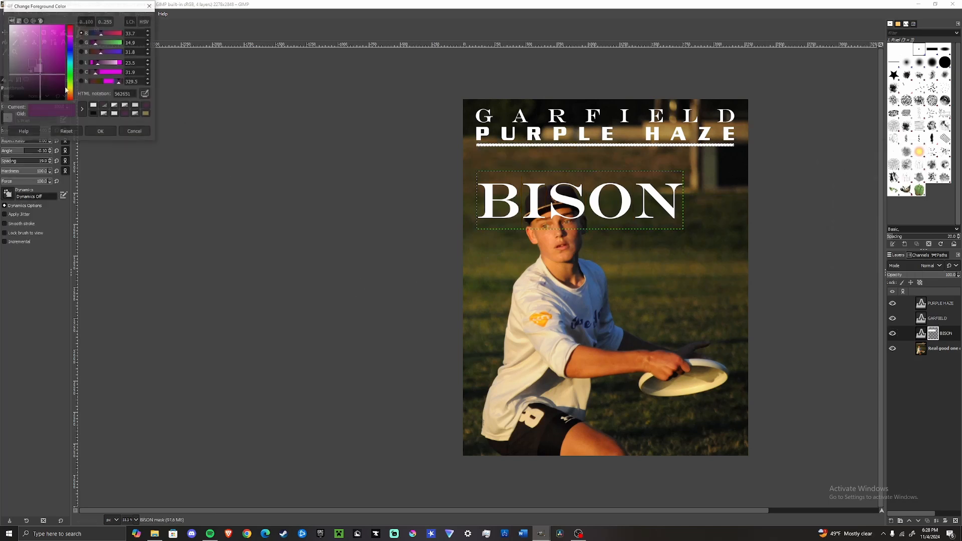
pyautogui.click(95, 114)
pyautogui.click(100, 132)
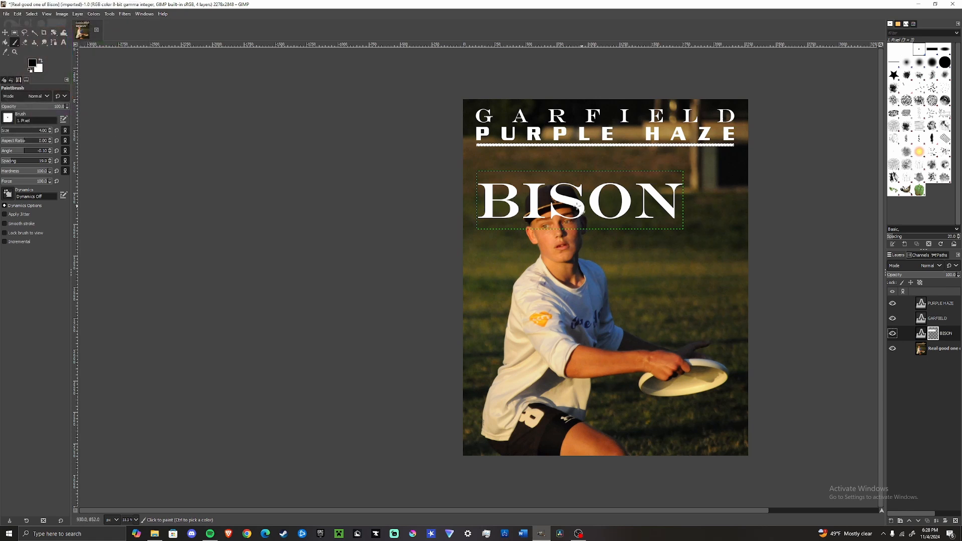
pyautogui.press('2')
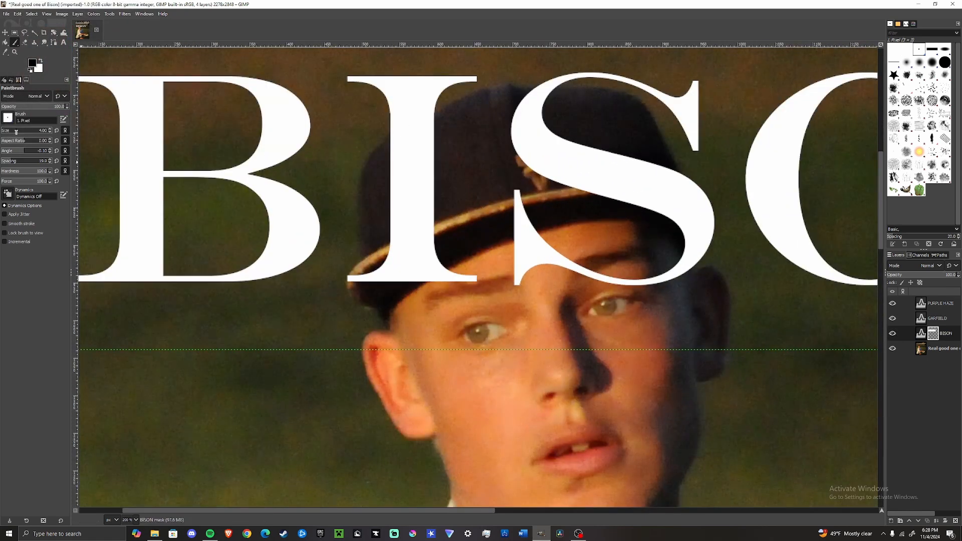
pyautogui.scroll(-1, 377, 248)
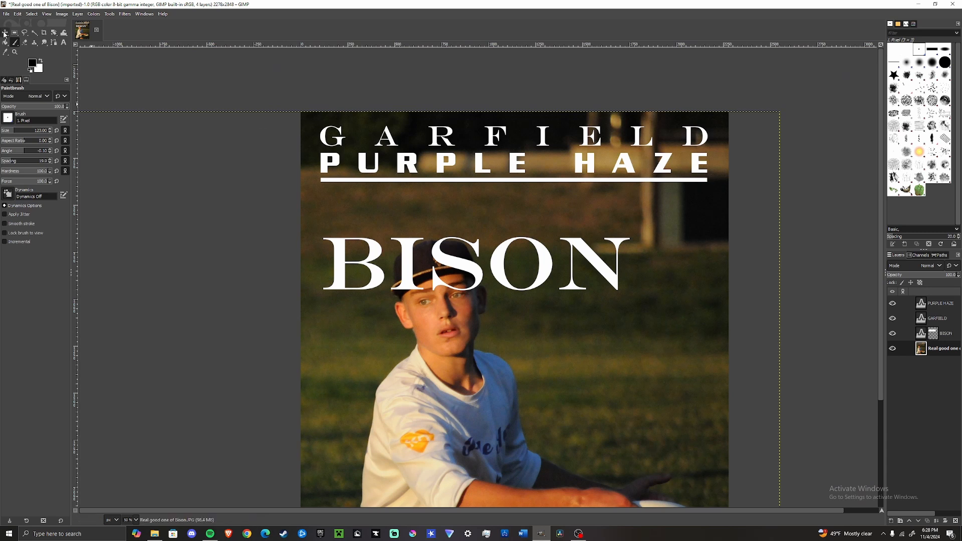
pyautogui.click(28, 14)
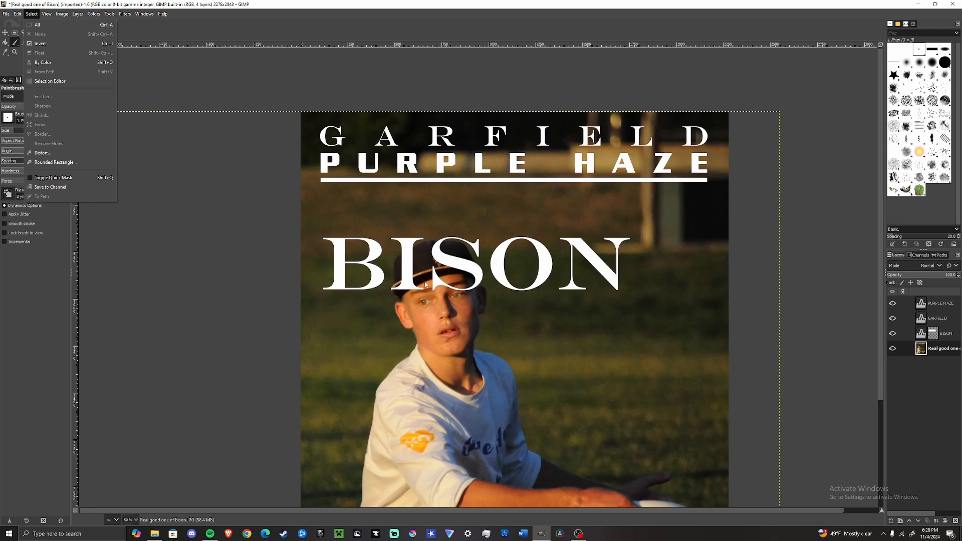
pyautogui.click(425, 285)
pyautogui.scroll(2, 436, 282)
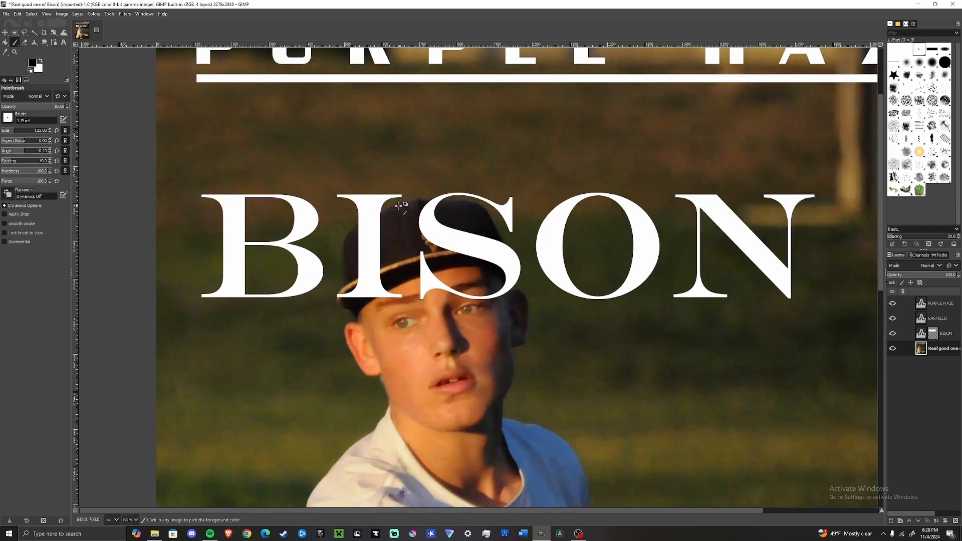
pyautogui.click(933, 334)
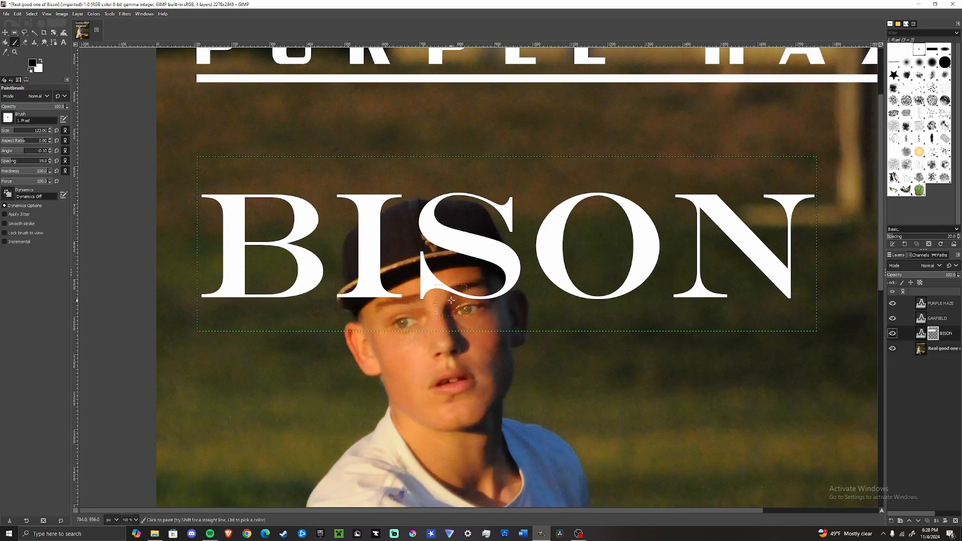
pyautogui.moveTo(364, 258)
pyautogui.mouseDown()
pyautogui.moveTo(389, 226)
pyautogui.moveTo(366, 248)
pyautogui.moveTo(373, 303)
pyautogui.moveTo(395, 268)
pyautogui.moveTo(341, 293)
pyautogui.moveTo(431, 264)
pyautogui.moveTo(461, 310)
pyautogui.moveTo(408, 263)
pyautogui.moveTo(441, 248)
pyautogui.moveTo(426, 222)
pyautogui.moveTo(439, 213)
pyautogui.moveTo(482, 264)
pyautogui.moveTo(485, 246)
pyautogui.moveTo(505, 262)
pyautogui.moveTo(478, 296)
pyautogui.mouseUp()
pyautogui.keyDown('ctrl'); pyautogui.scroll(3, 409, 230); pyautogui.keyUp('ctrl')
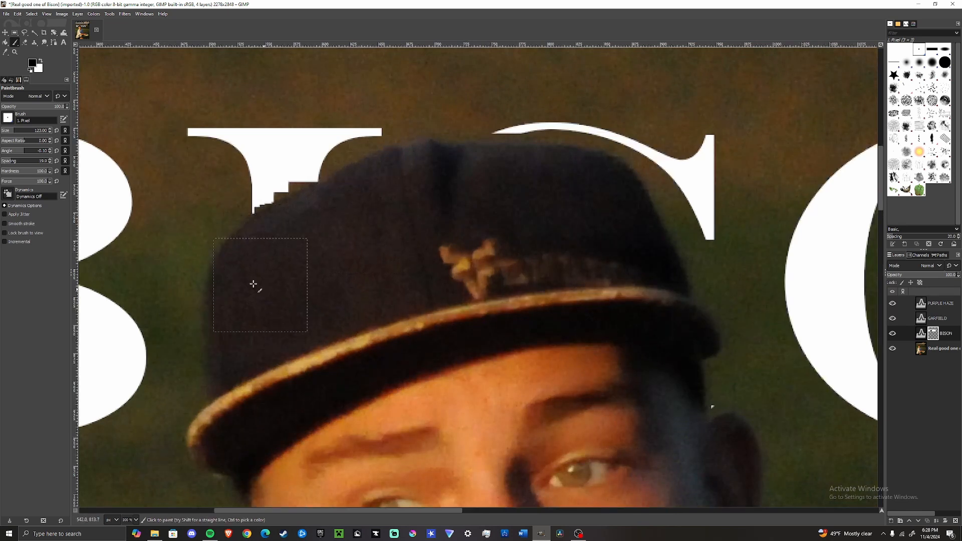
# Step: Touch up the BISON mask edge along the cap with small white and black brush strokes
pyautogui.click(41, 61)
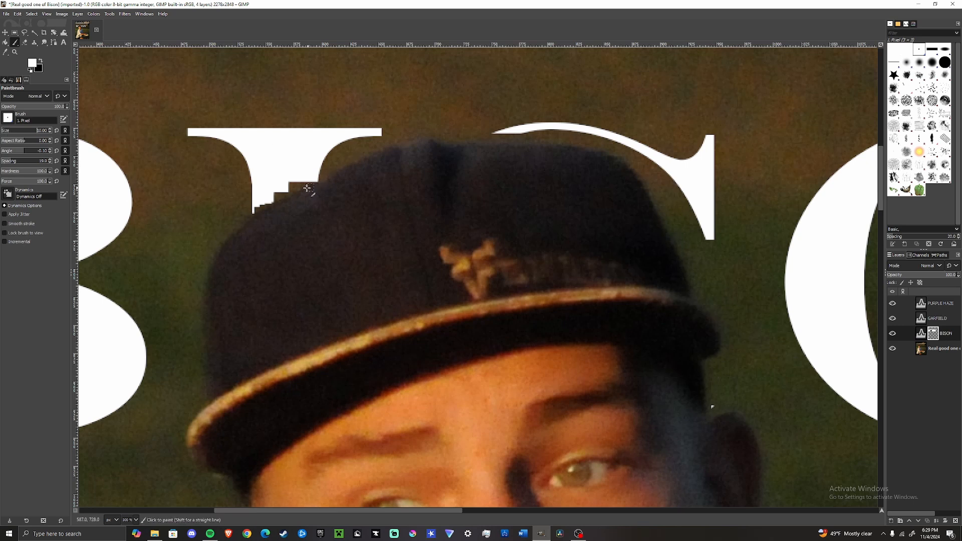
pyautogui.scroll(4, 307, 186)
pyautogui.moveTo(359, 159)
pyautogui.mouseDown()
pyautogui.moveTo(305, 170)
pyautogui.moveTo(116, 270)
pyautogui.moveTo(274, 157)
pyautogui.moveTo(251, 163)
pyautogui.moveTo(133, 269)
pyautogui.moveTo(186, 232)
pyautogui.moveTo(149, 255)
pyautogui.moveTo(401, 150)
pyautogui.mouseUp()
pyautogui.hotkey('ctrl', 'z')
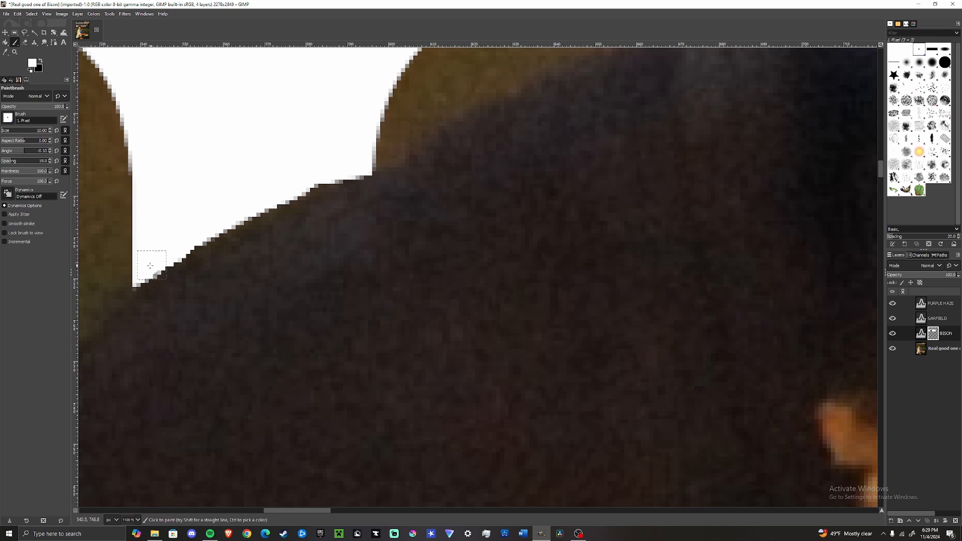
pyautogui.moveTo(149, 265)
pyautogui.mouseDown()
pyautogui.moveTo(132, 270)
pyautogui.moveTo(284, 185)
pyautogui.moveTo(453, 133)
pyautogui.mouseUp()
pyautogui.scroll(-8, 471, 136)
pyautogui.scroll(5, 480, 95)
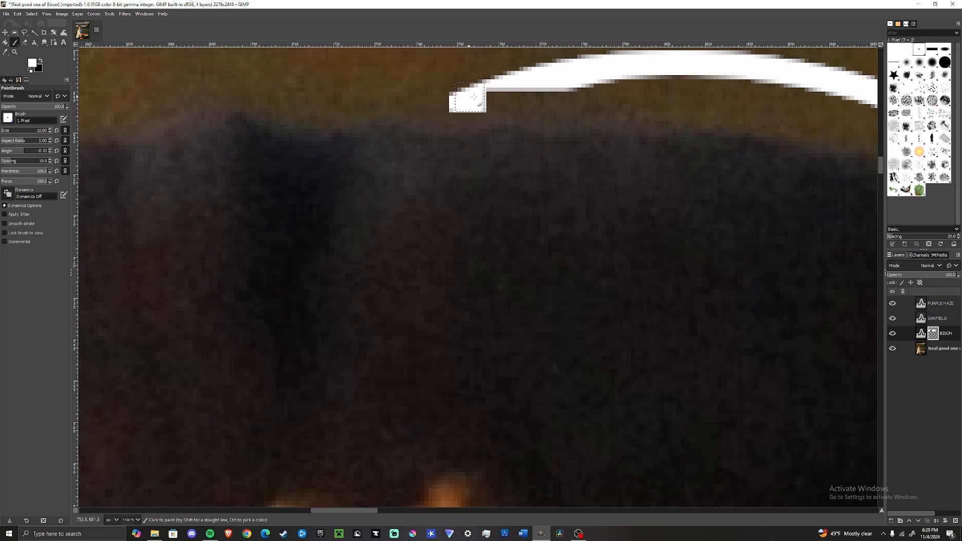
pyautogui.moveTo(474, 97); pyautogui.dragTo(561, 101)
pyautogui.scroll(1, 459, 103)
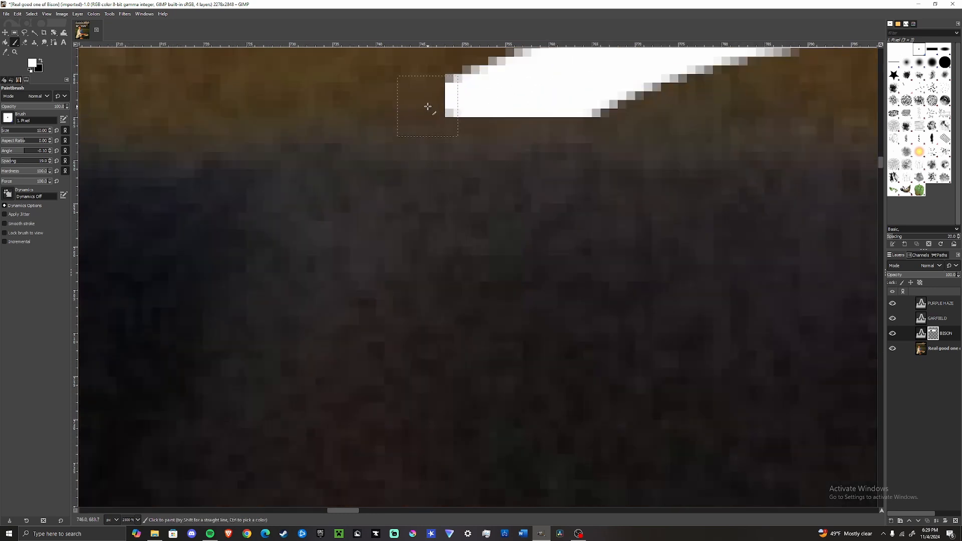
pyautogui.moveTo(418, 121)
pyautogui.mouseDown()
pyautogui.moveTo(570, 123)
pyautogui.moveTo(345, 121)
pyautogui.mouseUp()
pyautogui.scroll(-5, 431, 212)
pyautogui.moveTo(668, 449)
pyautogui.mouseDown()
pyautogui.moveTo(421, 193)
pyautogui.moveTo(504, 83)
pyautogui.moveTo(414, 135)
pyautogui.moveTo(423, 295)
pyautogui.moveTo(441, 273)
pyautogui.moveTo(466, 128)
pyautogui.moveTo(536, 298)
pyautogui.moveTo(446, 96)
pyautogui.mouseUp()
pyautogui.scroll(4, 444, 217)
pyautogui.moveTo(446, 97)
pyautogui.mouseDown()
pyautogui.moveTo(624, 344)
pyautogui.moveTo(611, 404)
pyautogui.moveTo(573, 242)
pyautogui.mouseUp()
pyautogui.moveTo(574, 243); pyautogui.dragTo(512, 330)
pyautogui.scroll(-8, 512, 330)
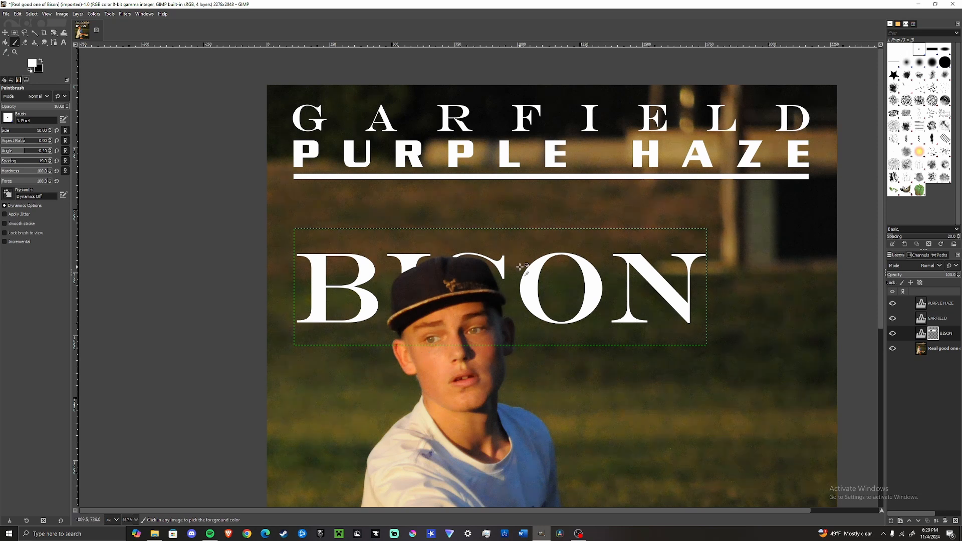
# Step: Undo the last two brush strokes and delete the BISON layer mask
pyautogui.hotkey('ctrl', 'z')
pyautogui.hotkey('ctrl', 'z')
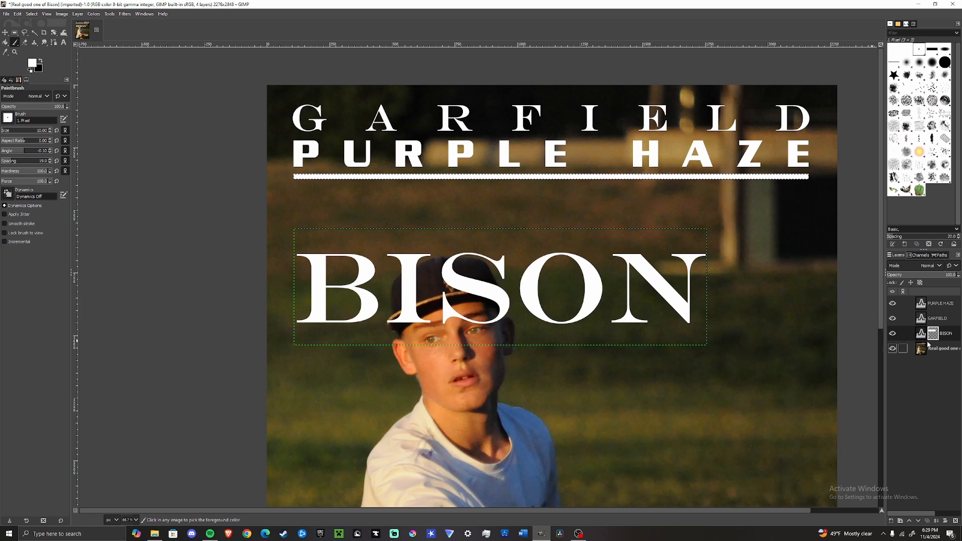
pyautogui.rightClick(947, 334)
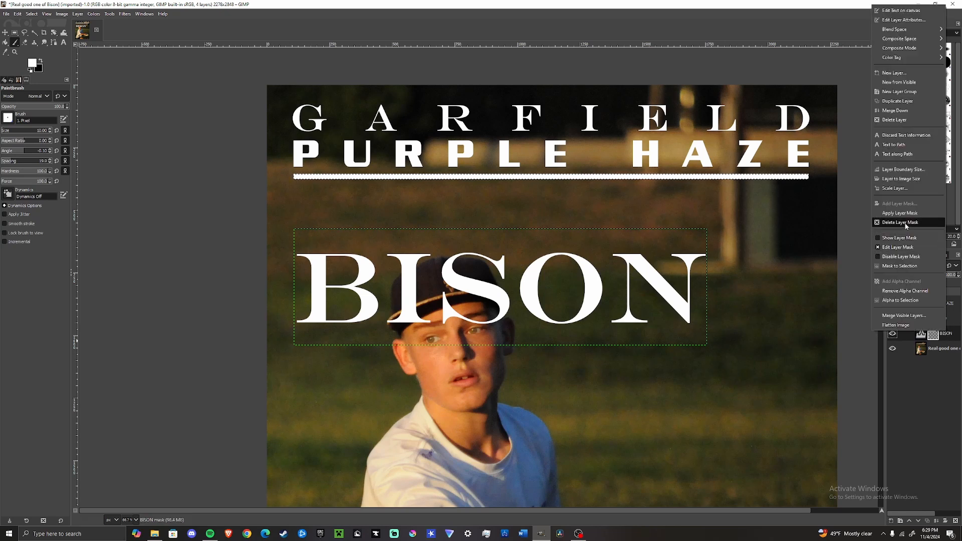
pyautogui.click(909, 224)
# Step: Add a black full-transparency layer mask to the BISON text layer
pyautogui.rightClick(934, 334)
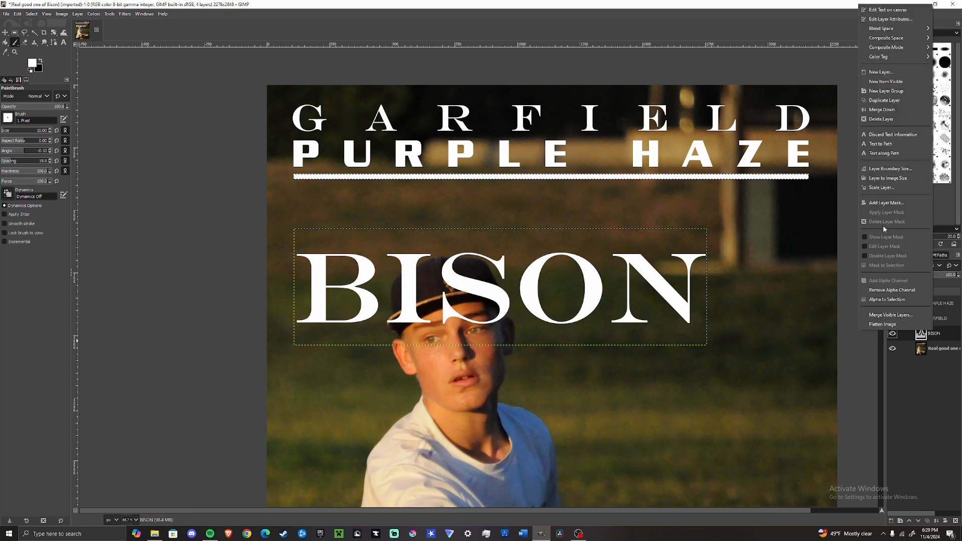
pyautogui.click(865, 201)
pyautogui.click(864, 191)
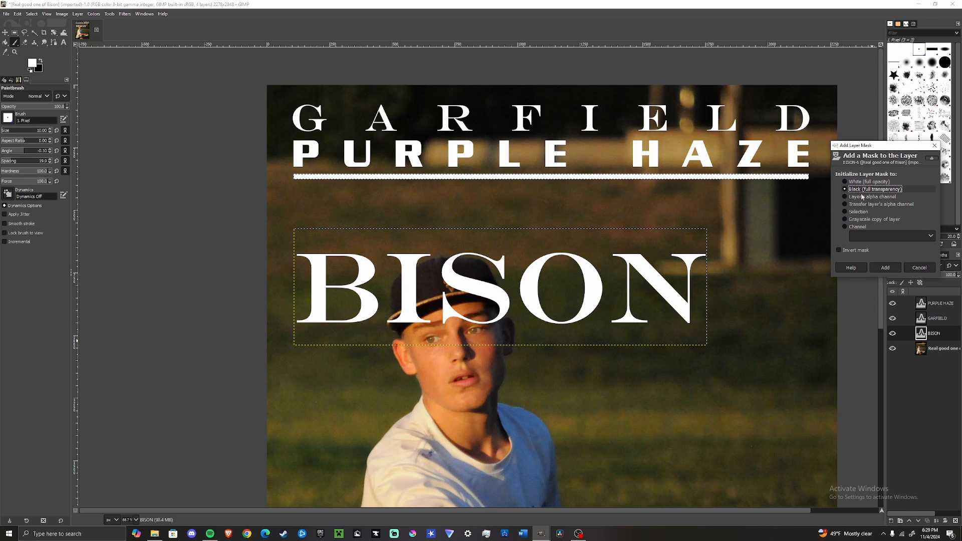
pyautogui.click(887, 269)
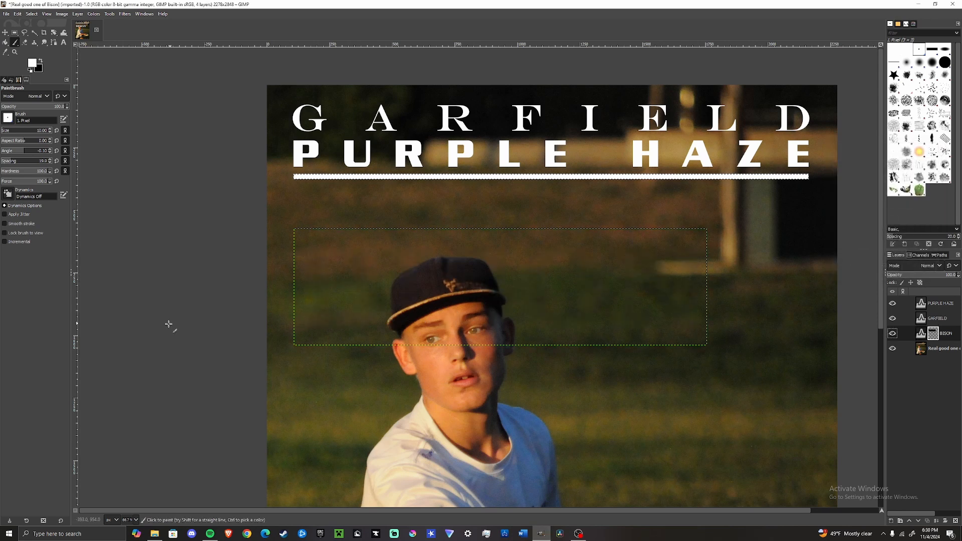
# Step: Paint white on the BISON mask with a large brush to reveal the letters everywhere except over the player's cap
pyautogui.click(11, 129)
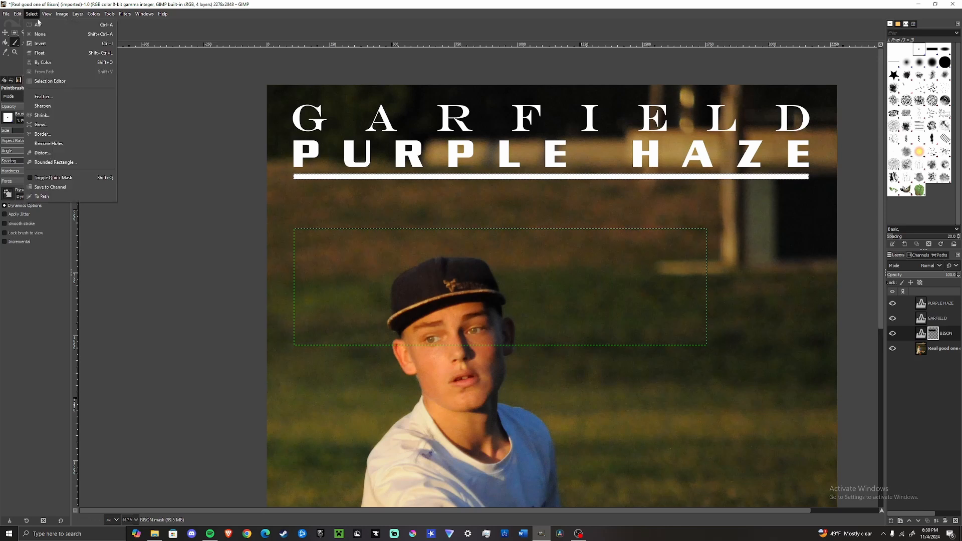
pyautogui.moveTo(295, 278)
pyautogui.mouseDown()
pyautogui.moveTo(306, 310)
pyautogui.moveTo(328, 232)
pyautogui.moveTo(321, 331)
pyautogui.moveTo(310, 221)
pyautogui.moveTo(307, 275)
pyautogui.moveTo(344, 240)
pyautogui.moveTo(359, 248)
pyautogui.moveTo(333, 306)
pyautogui.moveTo(374, 254)
pyautogui.moveTo(335, 333)
pyautogui.moveTo(378, 264)
pyautogui.moveTo(358, 326)
pyautogui.moveTo(385, 266)
pyautogui.moveTo(399, 255)
pyautogui.moveTo(395, 262)
pyautogui.moveTo(418, 247)
pyautogui.moveTo(495, 255)
pyautogui.mouseUp()
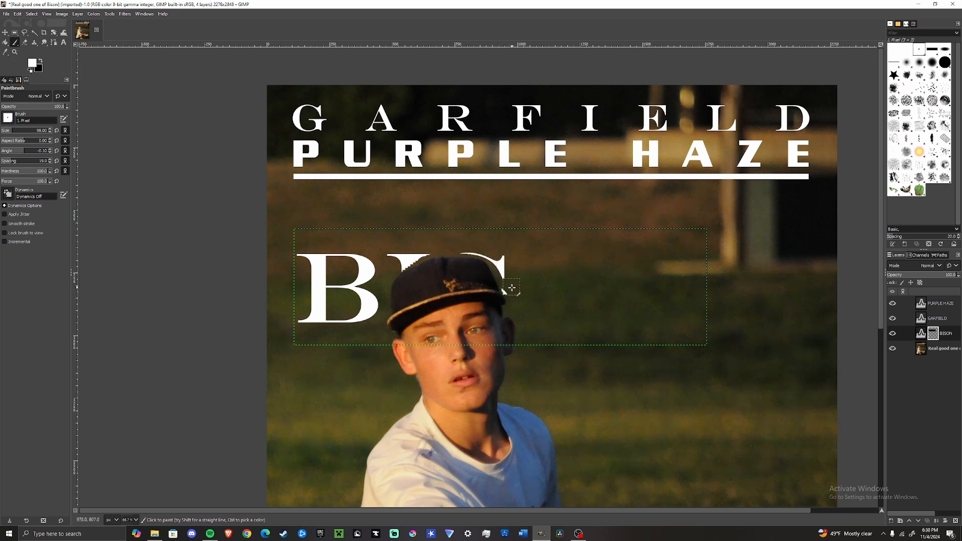
pyautogui.moveTo(512, 288)
pyautogui.mouseDown()
pyautogui.moveTo(531, 315)
pyautogui.moveTo(531, 255)
pyautogui.moveTo(555, 323)
pyautogui.mouseUp()
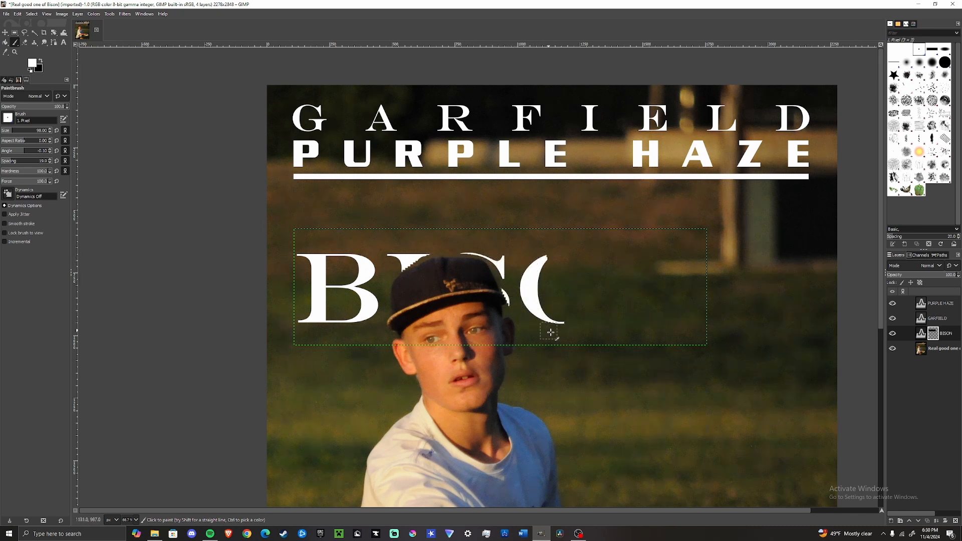
pyautogui.moveTo(580, 267)
pyautogui.mouseDown()
pyautogui.moveTo(596, 253)
pyautogui.moveTo(623, 309)
pyautogui.moveTo(668, 245)
pyautogui.moveTo(688, 256)
pyautogui.moveTo(664, 262)
pyautogui.mouseUp()
pyautogui.moveTo(704, 330)
pyautogui.mouseDown()
pyautogui.moveTo(681, 276)
pyautogui.moveTo(628, 336)
pyautogui.moveTo(645, 318)
pyautogui.moveTo(617, 320)
pyautogui.moveTo(645, 264)
pyautogui.moveTo(616, 270)
pyautogui.mouseUp()
pyautogui.moveTo(674, 263); pyautogui.dragTo(688, 293)
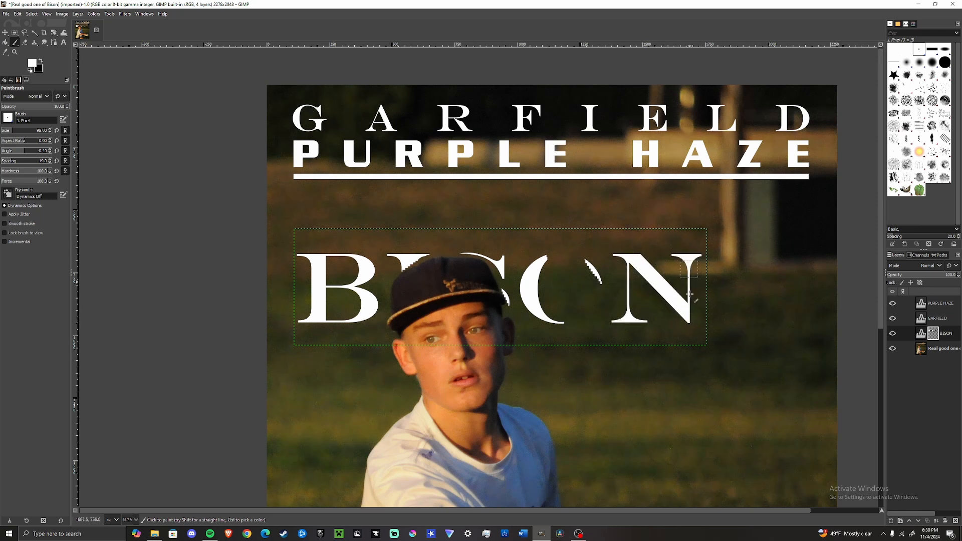
pyautogui.moveTo(591, 271)
pyautogui.mouseDown()
pyautogui.moveTo(601, 300)
pyautogui.moveTo(566, 257)
pyautogui.moveTo(576, 325)
pyautogui.mouseUp()
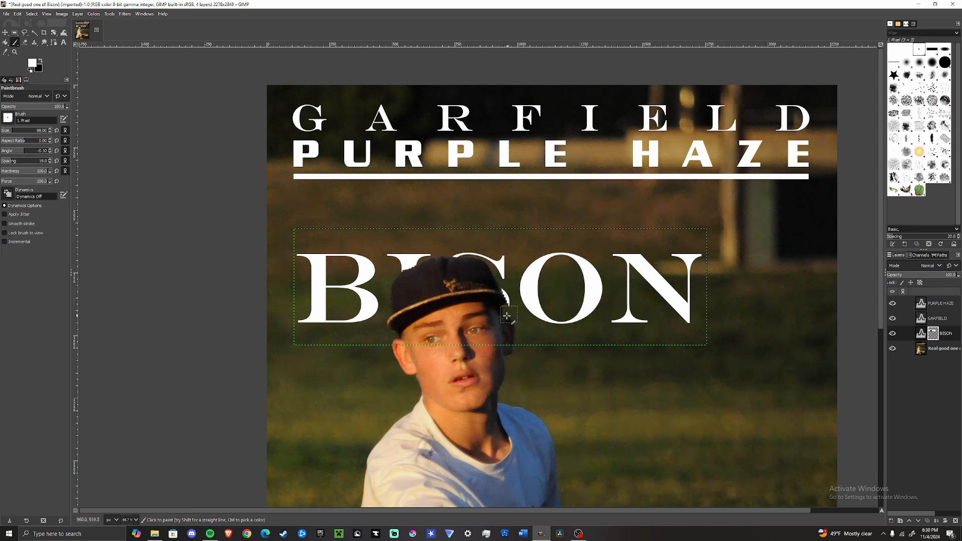
# Step: Touch up the S letter's edge beside the cap with small white dabs on the mask
pyautogui.keyDown('ctrl'); pyautogui.scroll(-2, 471, 290); pyautogui.keyUp('ctrl')
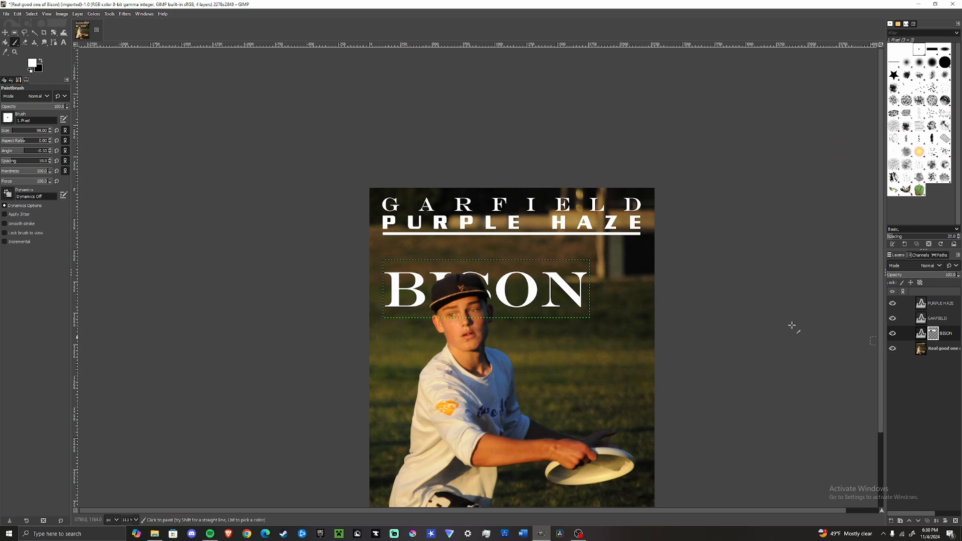
pyautogui.keyDown('ctrl'); pyautogui.scroll(5, 351, 244); pyautogui.keyUp('ctrl')
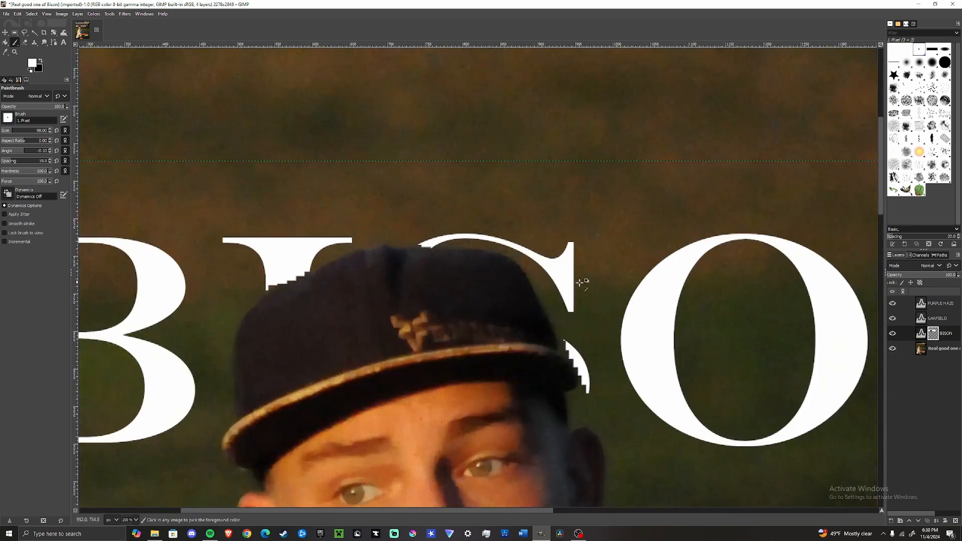
pyautogui.click(585, 326)
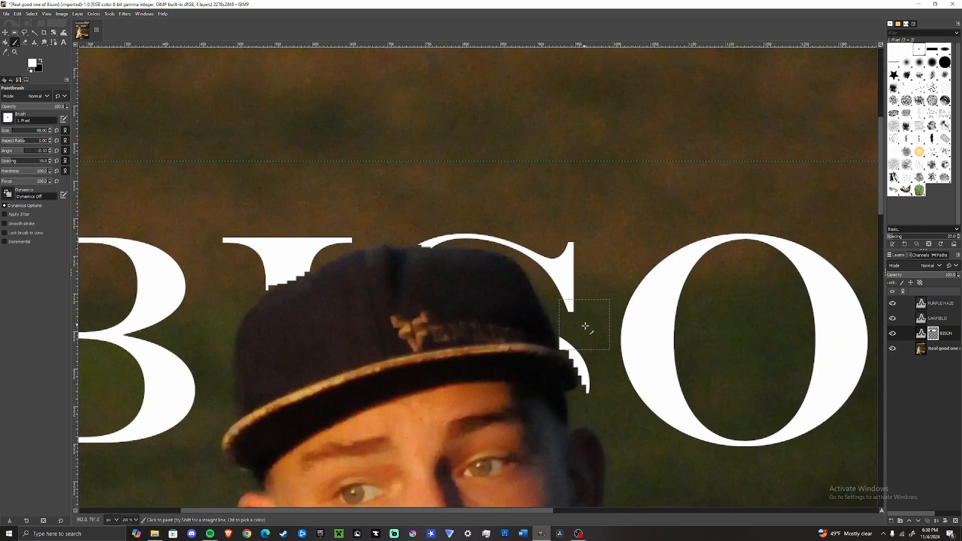
pyautogui.click(597, 419)
# Step: Select the GARFIELD text and set its direction to vertical, right to left (mixed orientation)
pyautogui.keyDown('ctrl'); pyautogui.scroll(-2, 648, 398); pyautogui.keyUp('ctrl')
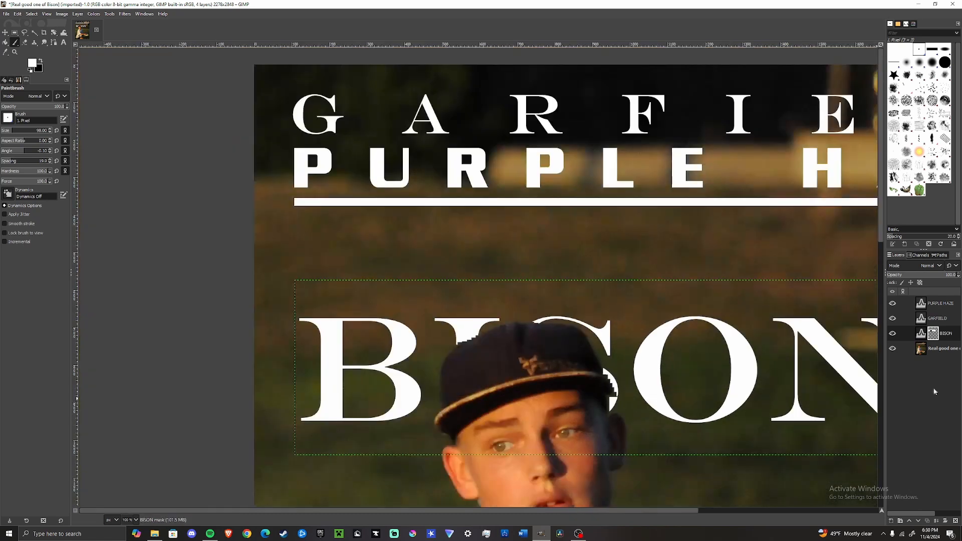
pyautogui.click(937, 318)
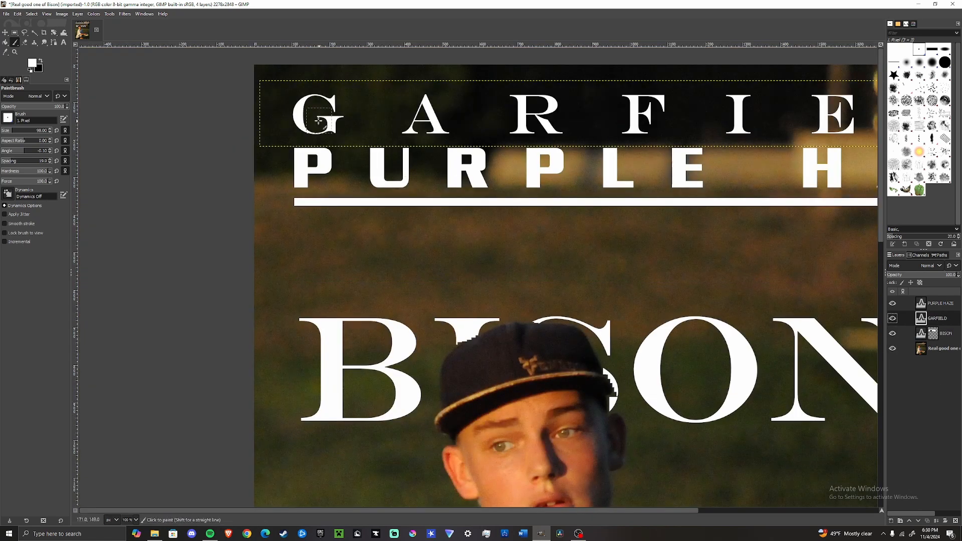
pyautogui.press('t')
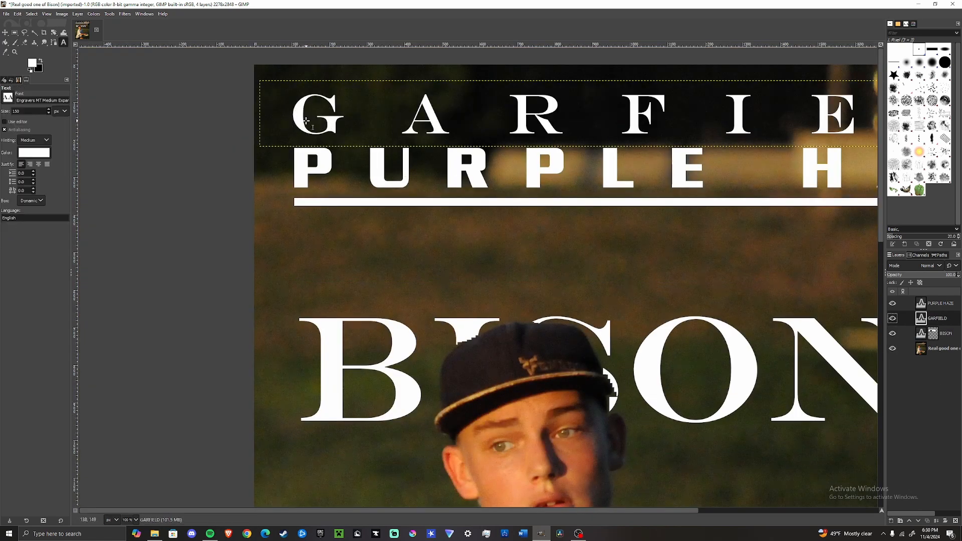
pyautogui.rightClick(299, 124)
pyautogui.click(305, 111)
pyautogui.click(302, 112)
pyautogui.rightClick(299, 114)
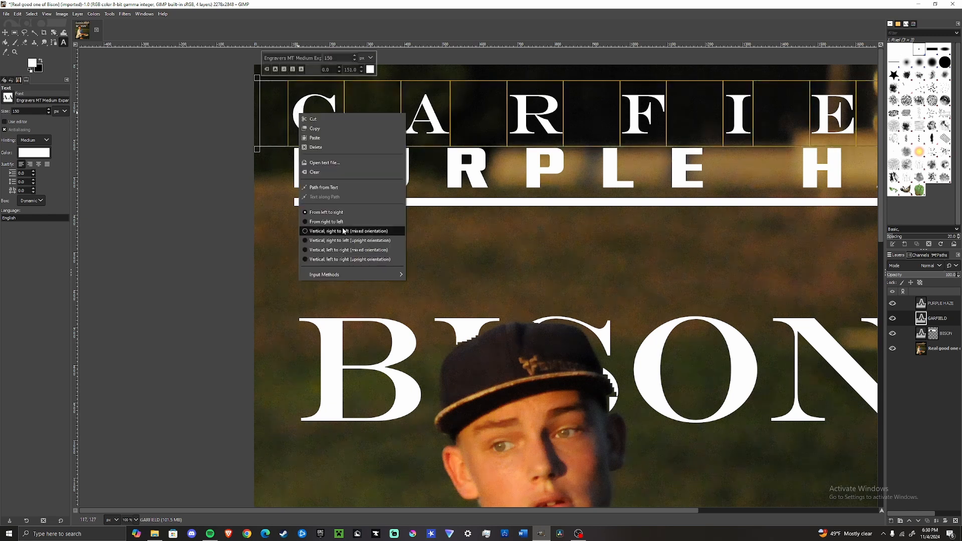
pyautogui.click(326, 230)
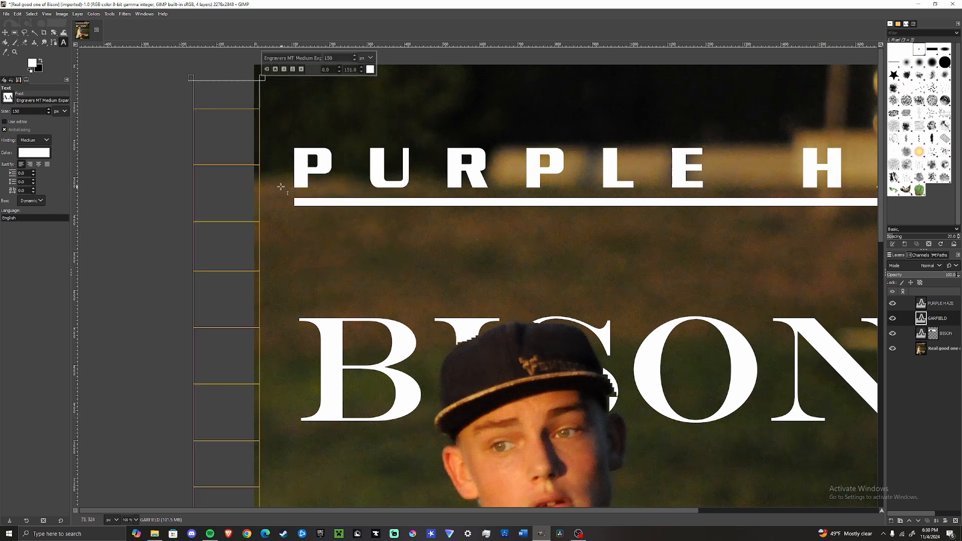
# Step: Move the vertical GARFIELD text onto the poster's left edge
pyautogui.click(5, 33)
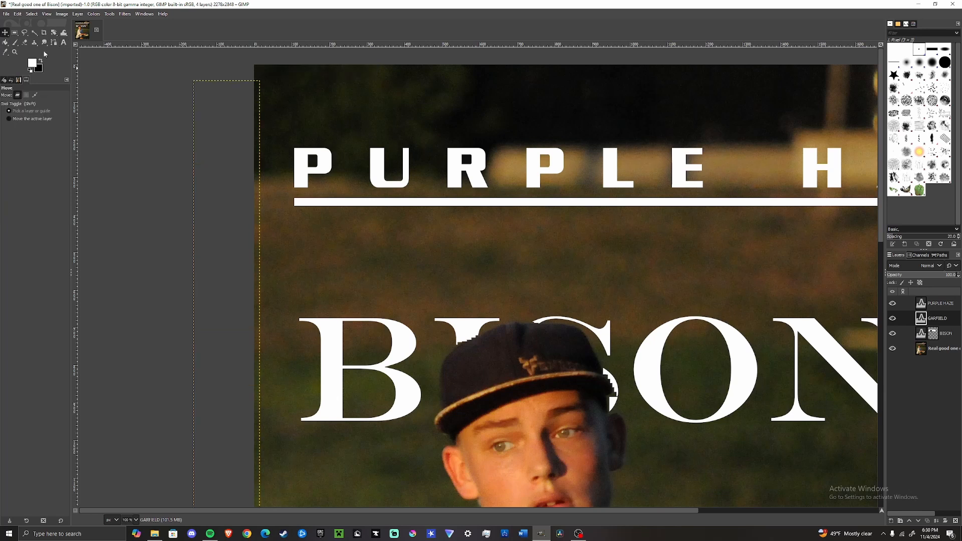
pyautogui.moveTo(227, 122); pyautogui.dragTo(298, 125)
# Step: Change the GARFIELD text direction to vertical, right to left (upright orientation)
pyautogui.scroll(-3, 320, 198)
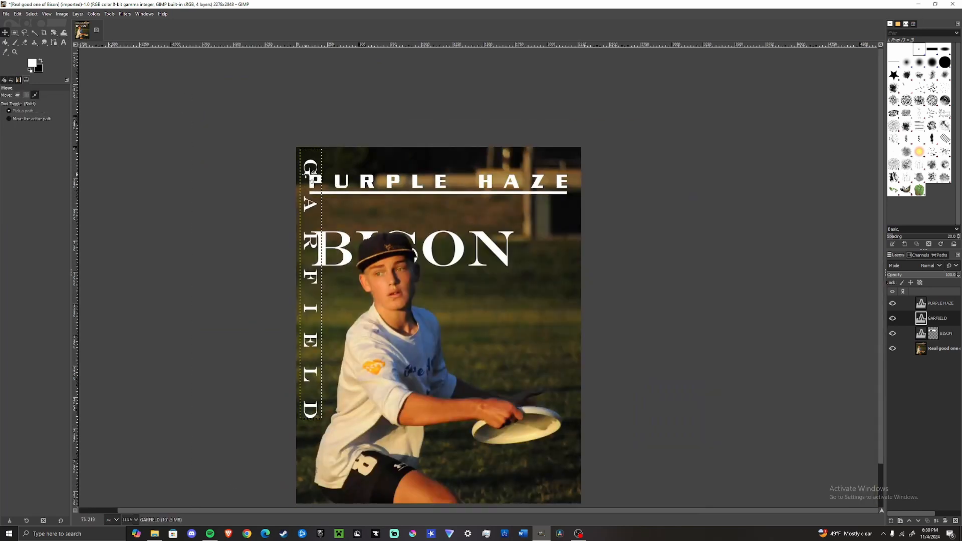
pyautogui.press('t')
pyautogui.click(307, 165)
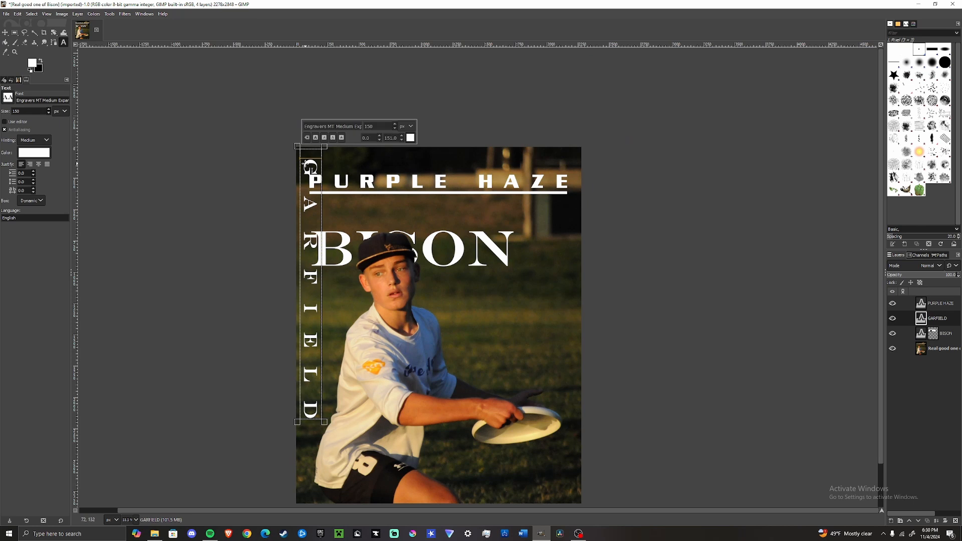
pyautogui.rightClick(307, 165)
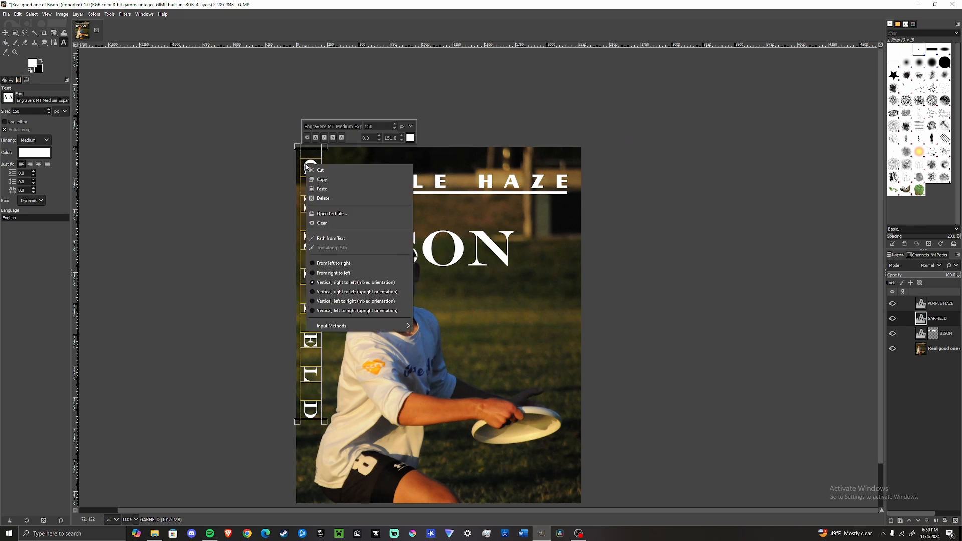
pyautogui.click(356, 292)
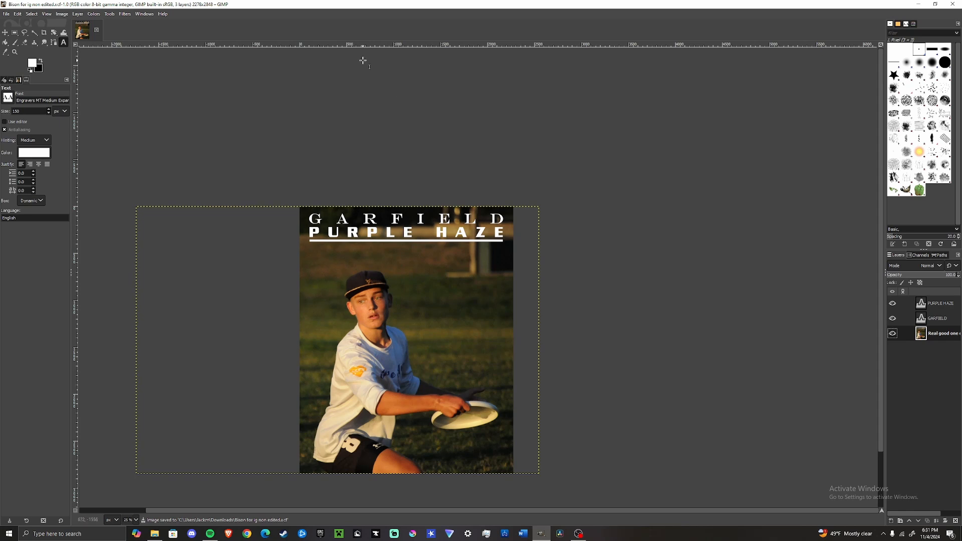
# Step: Apply Hue-Saturation to the photo layer with hue 2.2, lightness 6.1 and saturation 9.1
pyautogui.click(94, 14)
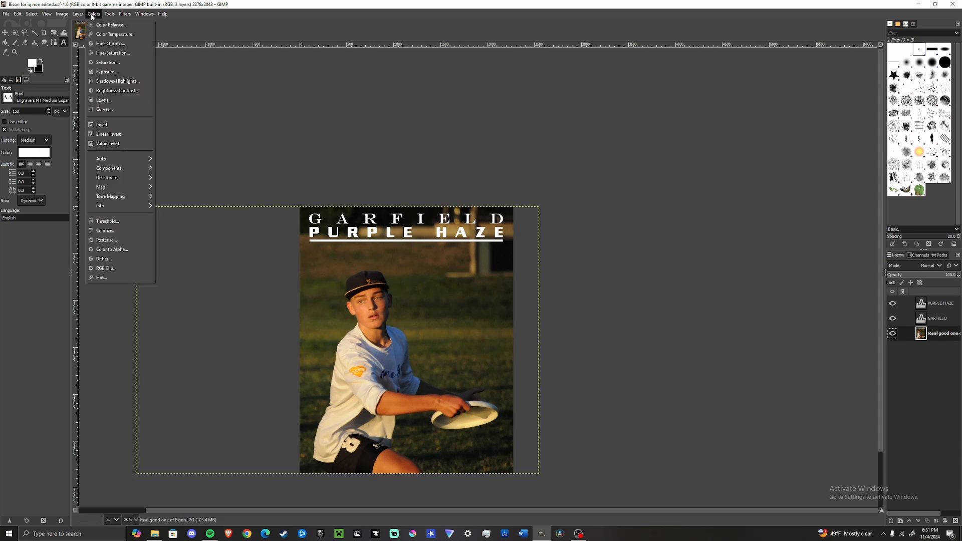
pyautogui.click(113, 53)
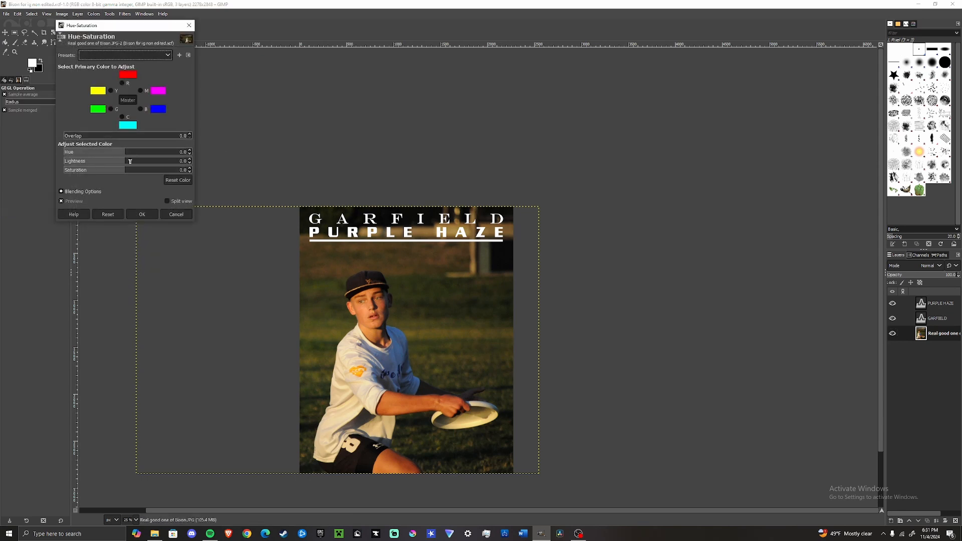
pyautogui.moveTo(127, 171); pyautogui.dragTo(185, 170)
pyautogui.moveTo(253, 172); pyautogui.dragTo(131, 169)
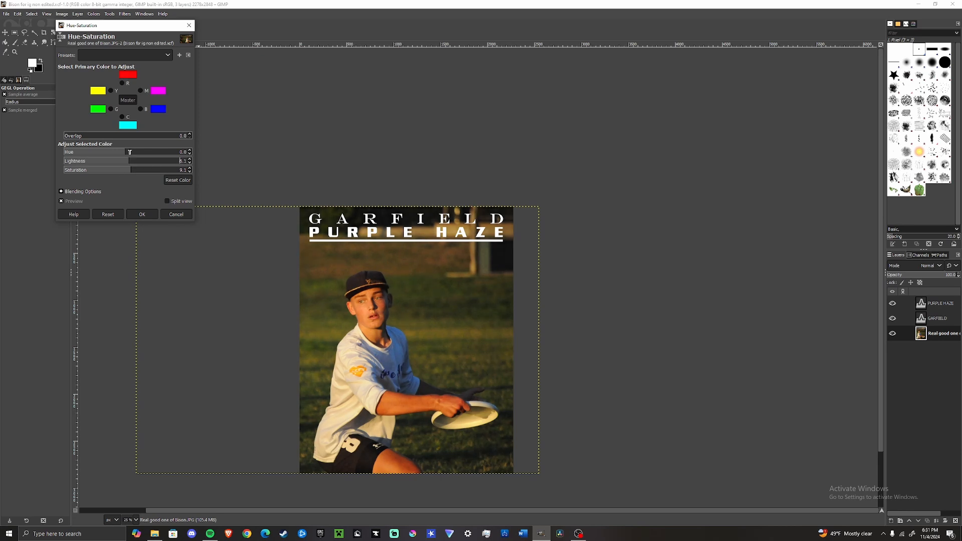
pyautogui.moveTo(128, 152); pyautogui.dragTo(112, 156)
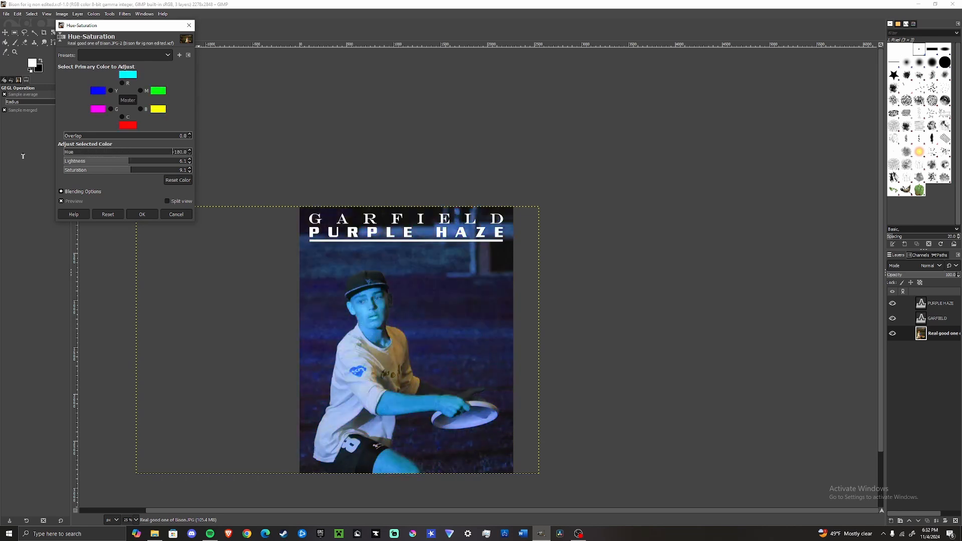
pyautogui.moveTo(64, 152); pyautogui.dragTo(125, 159)
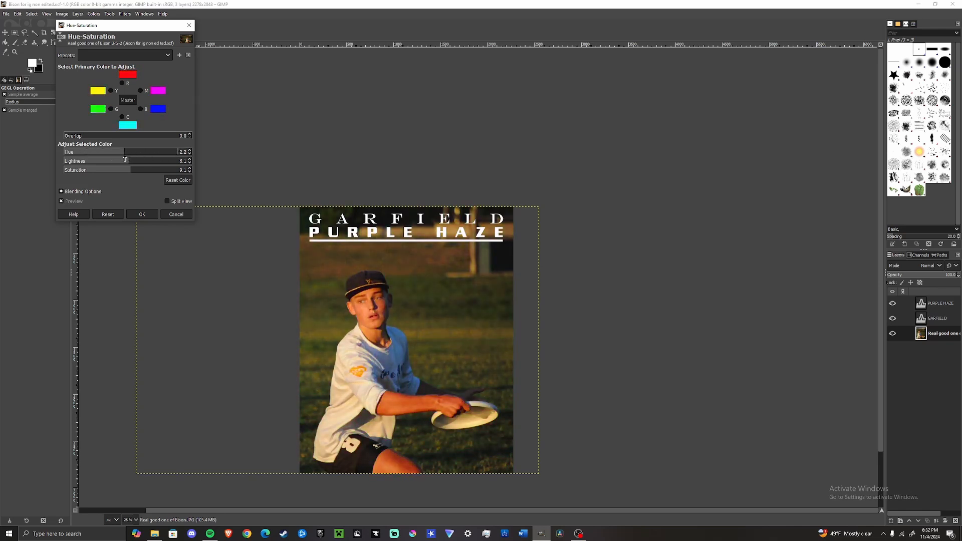
pyautogui.moveTo(125, 159); pyautogui.dragTo(127, 160)
pyautogui.click(142, 214)
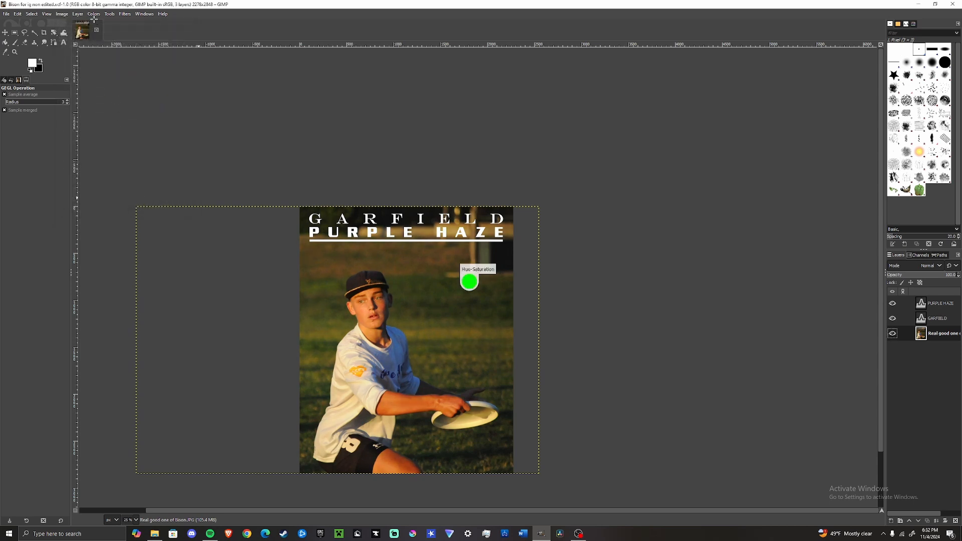
# Step: Apply a Curves adjustment to the photo, adding points that darken the shadows and brighten the highlights
pyautogui.click(94, 19)
pyautogui.click(109, 118)
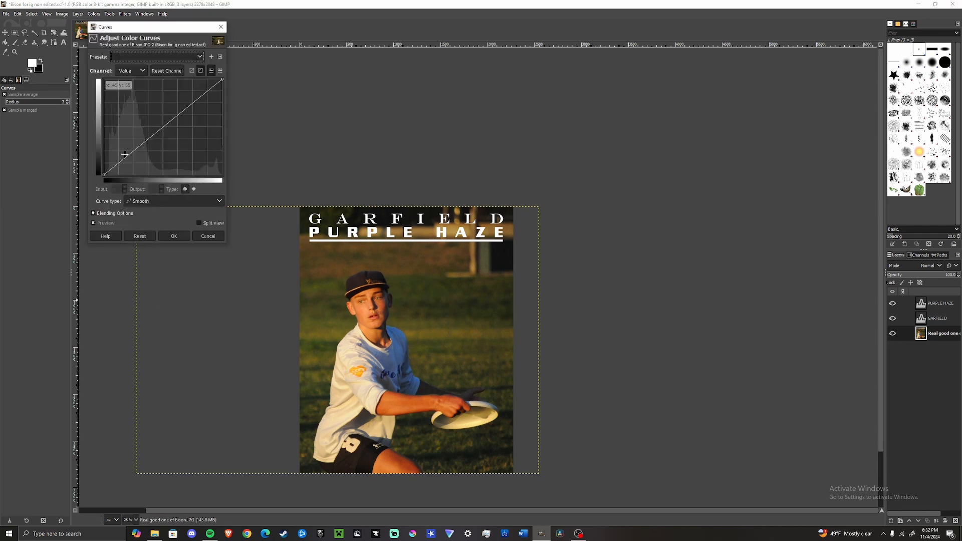
pyautogui.moveTo(130, 153)
pyautogui.mouseDown()
pyautogui.moveTo(131, 170)
pyautogui.moveTo(142, 148)
pyautogui.mouseUp()
pyautogui.moveTo(196, 97); pyautogui.dragTo(209, 86)
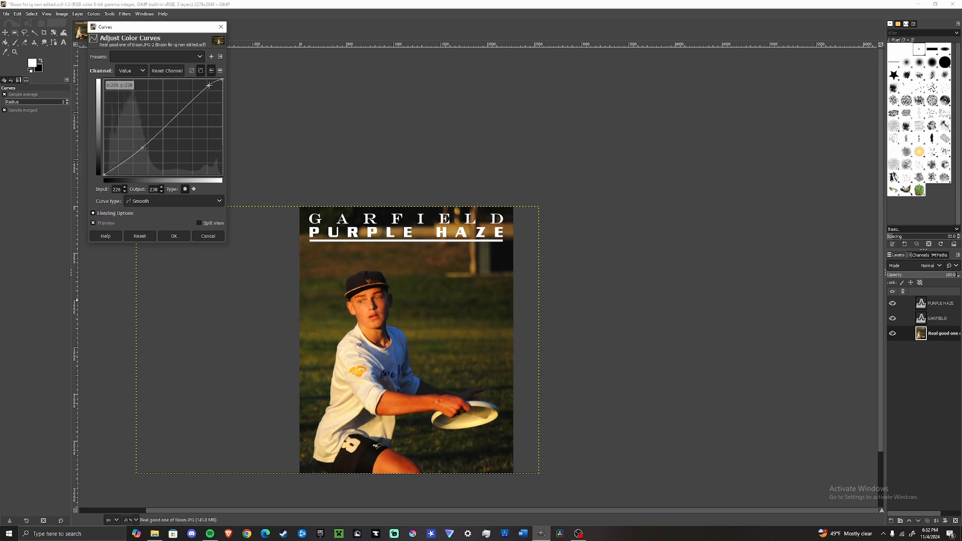
pyautogui.click(119, 163)
pyautogui.moveTo(120, 166); pyautogui.dragTo(119, 168)
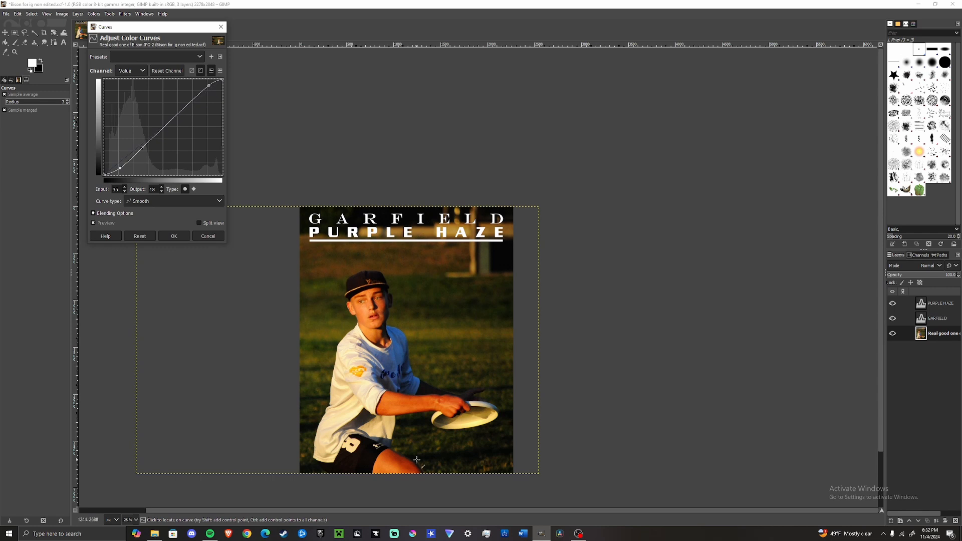
pyautogui.moveTo(157, 135); pyautogui.dragTo(178, 121)
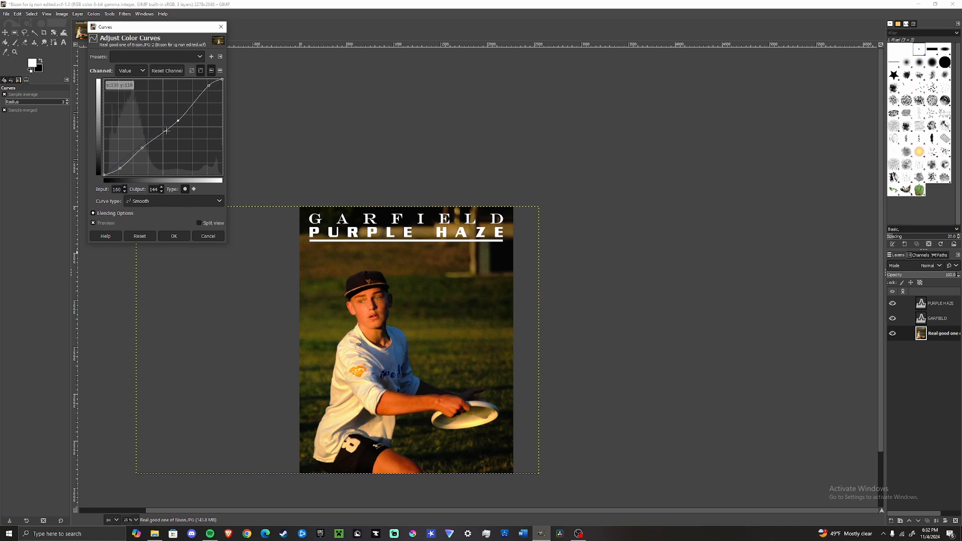
pyautogui.moveTo(142, 149); pyautogui.dragTo(142, 144)
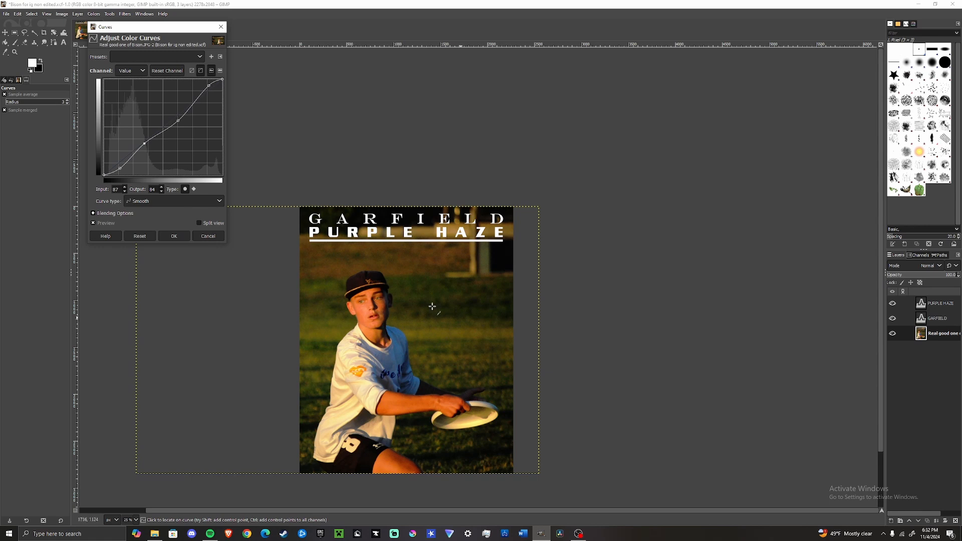
pyautogui.click(181, 236)
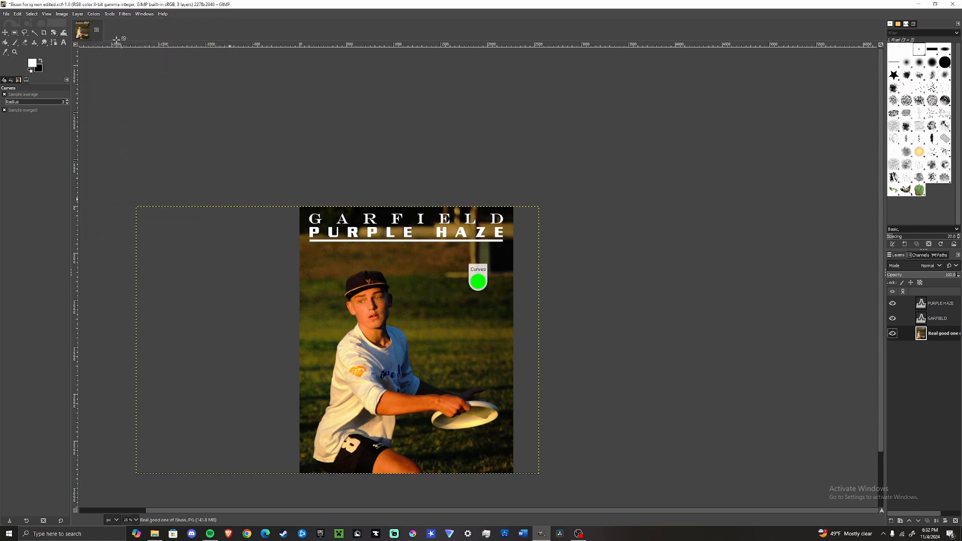
# Step: Try lowering the photo's exposure in the Exposure dialog, returning it to 0 before confirming
pyautogui.click(94, 14)
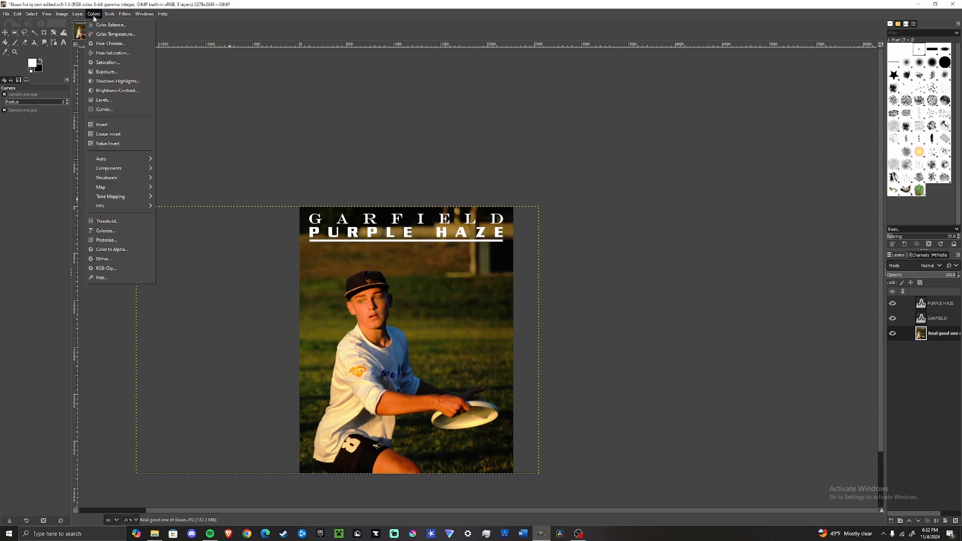
pyautogui.click(112, 73)
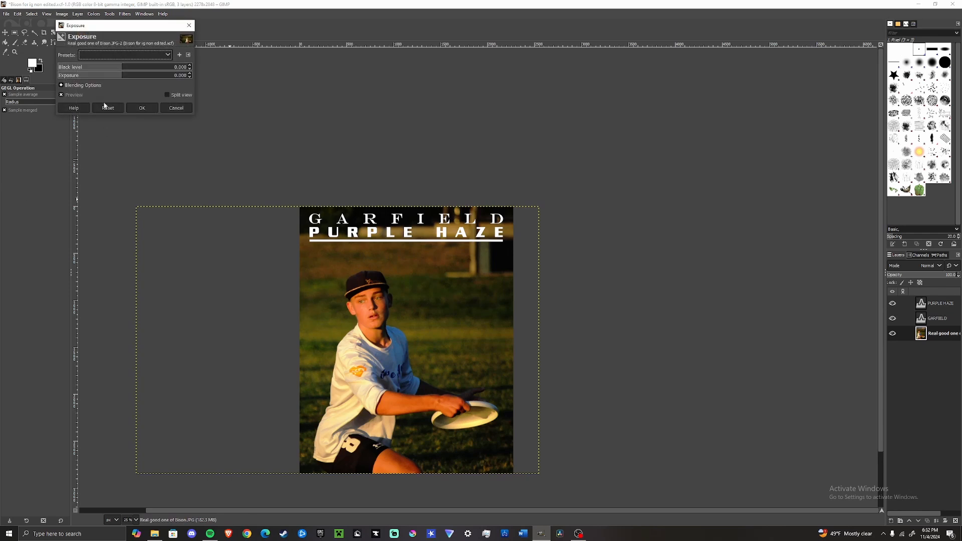
pyautogui.moveTo(117, 77); pyautogui.dragTo(4, 79)
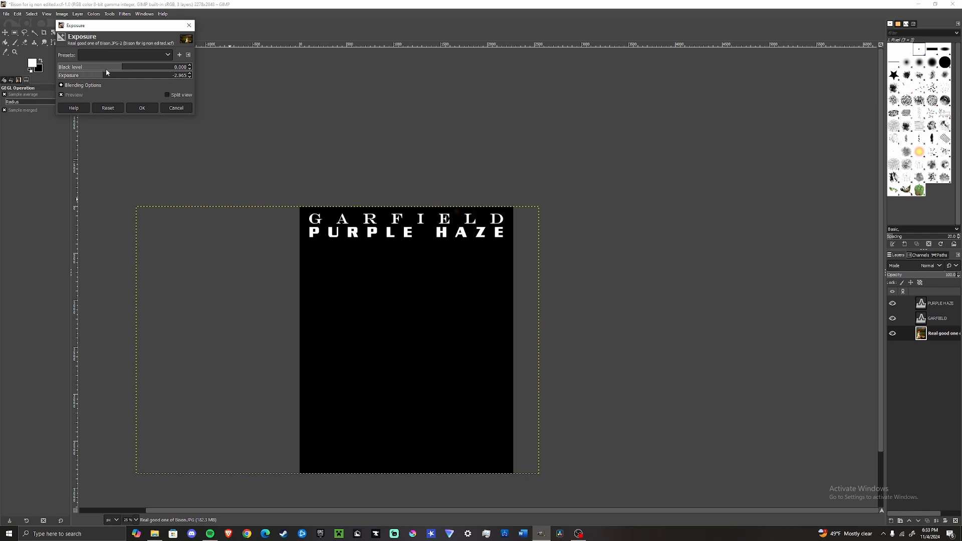
pyautogui.moveTo(107, 70); pyautogui.dragTo(122, 74)
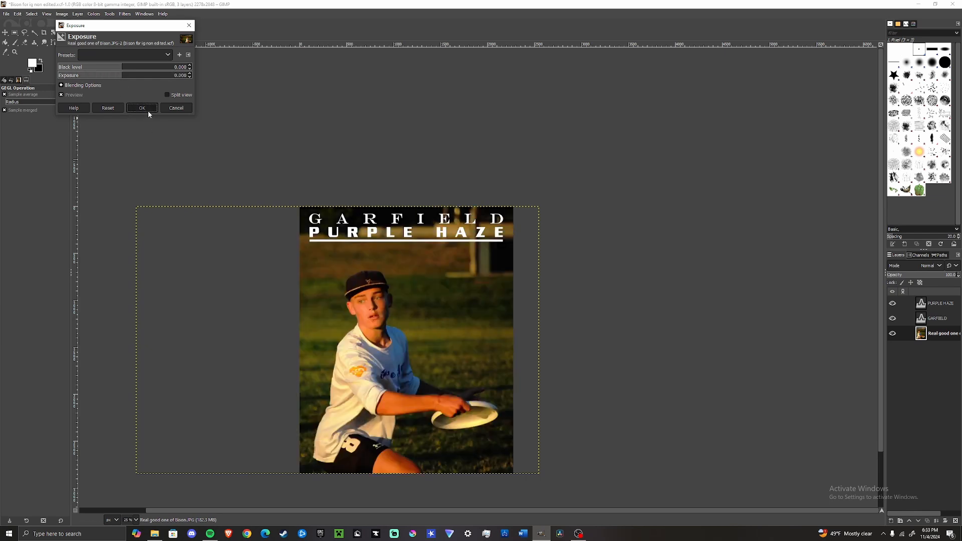
pyautogui.click(149, 110)
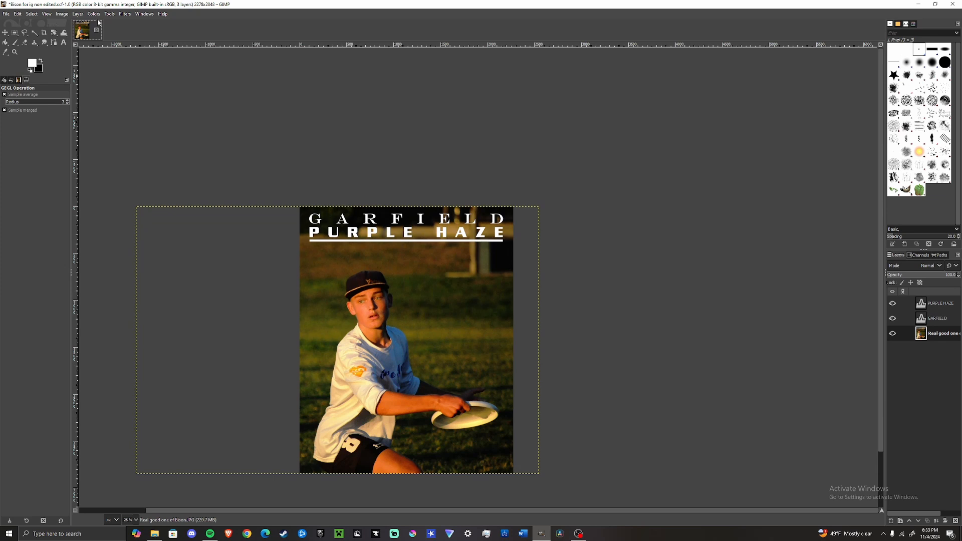
pyautogui.click(17, 14)
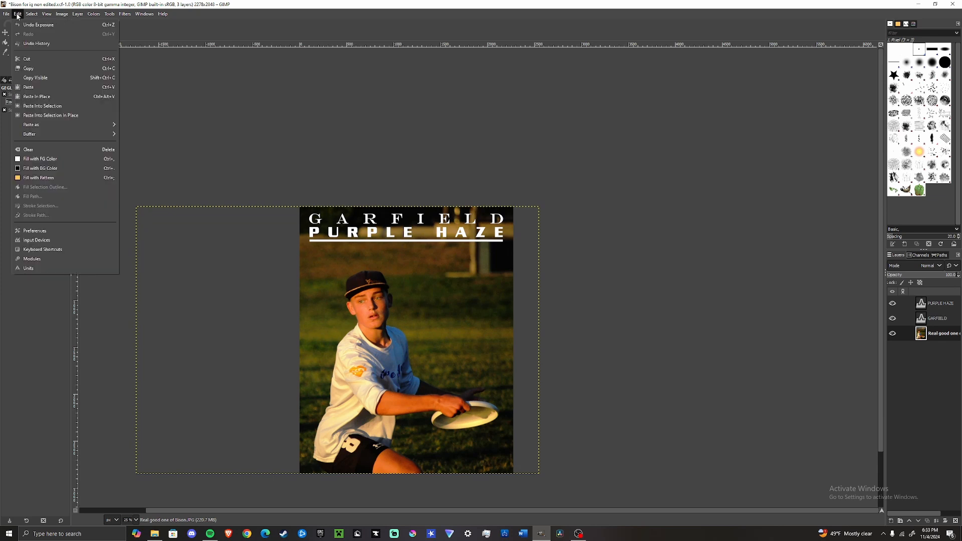
pyautogui.click(62, 233)
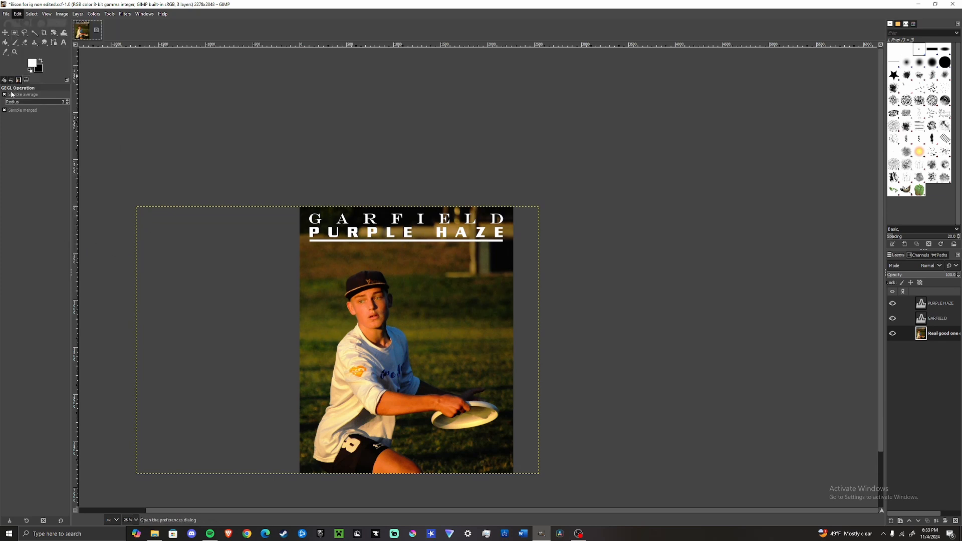
pyautogui.click(482, 294)
# Step: Select the Paintbrush tool, detach its Tool Options dock into a floating window and close it
pyautogui.click(15, 42)
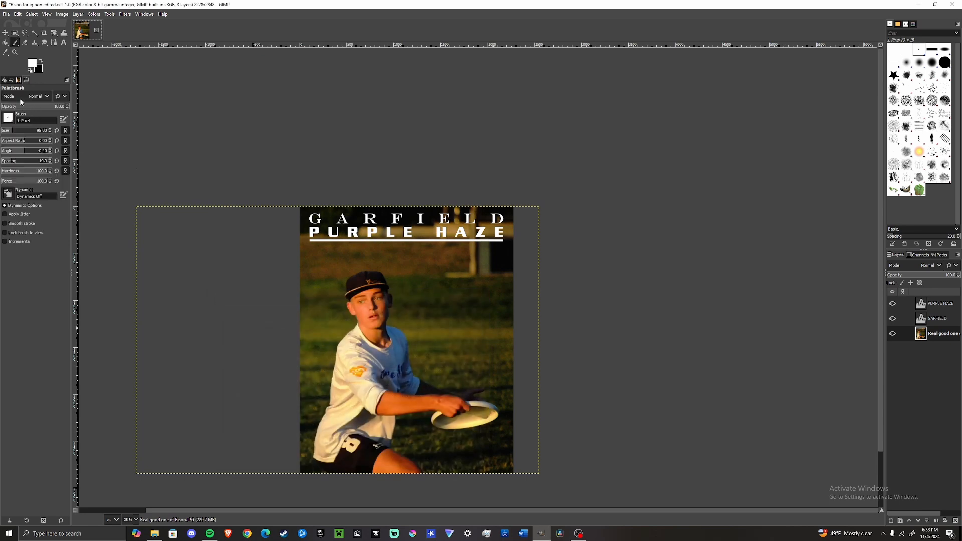
pyautogui.moveTo(25, 108); pyautogui.dragTo(180, 93)
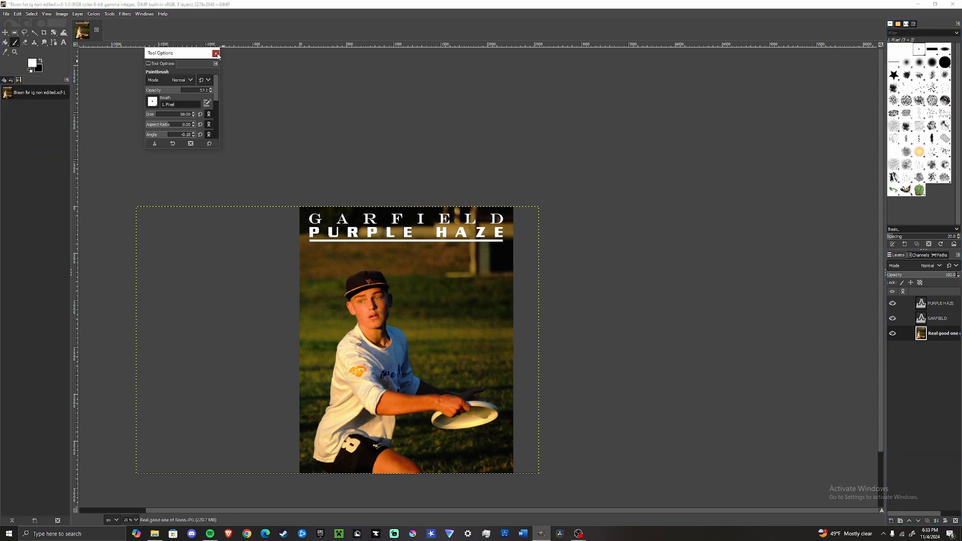
pyautogui.click(215, 54)
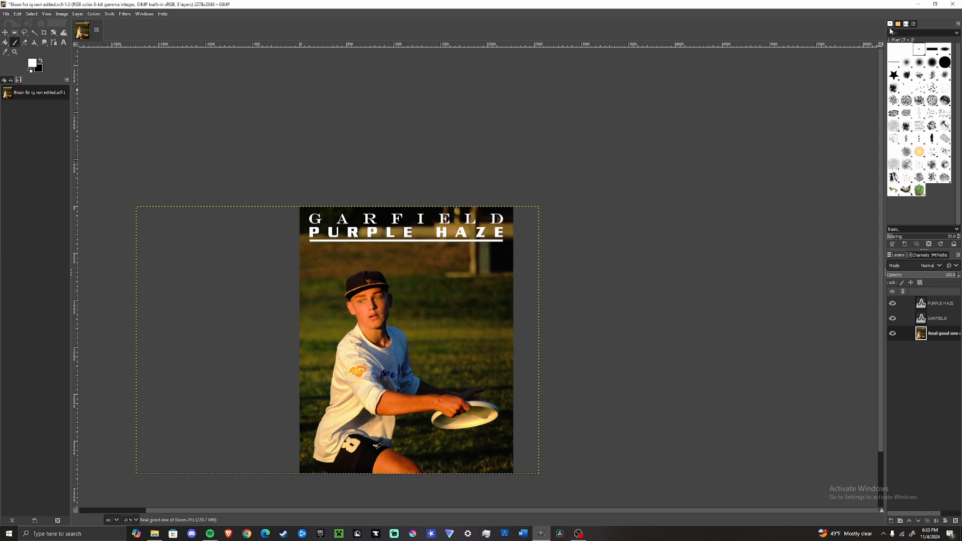
pyautogui.moveTo(890, 24)
pyautogui.mouseDown()
pyautogui.moveTo(830, 64)
pyautogui.moveTo(708, 104)
pyautogui.mouseUp()
pyautogui.click(758, 57)
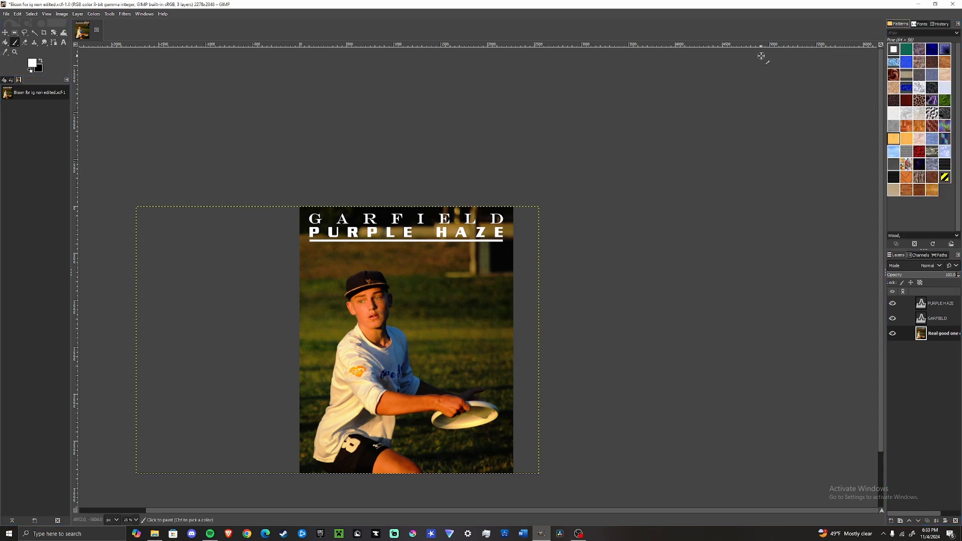
# Step: Reset saved window positions to default values in the Window Management preferences and confirm
pyautogui.click(17, 14)
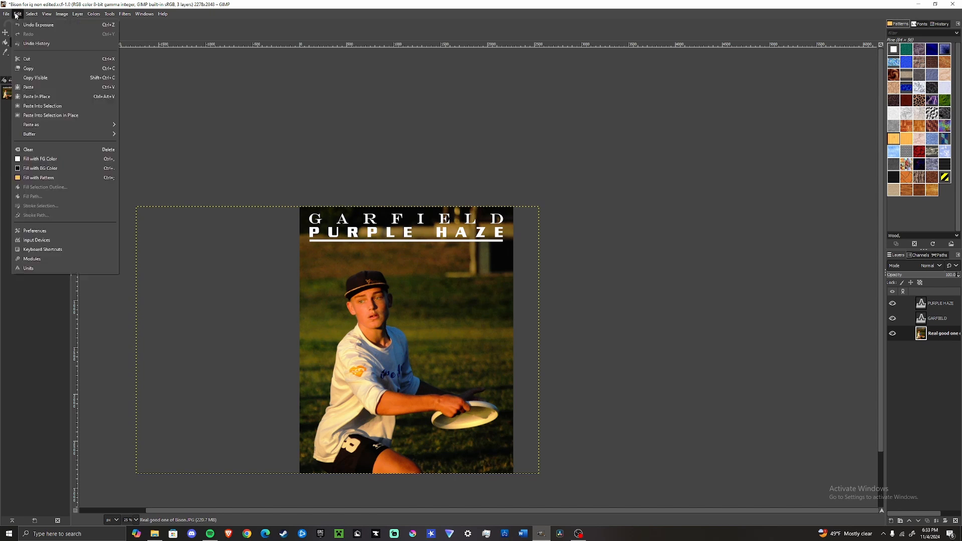
pyautogui.click(57, 232)
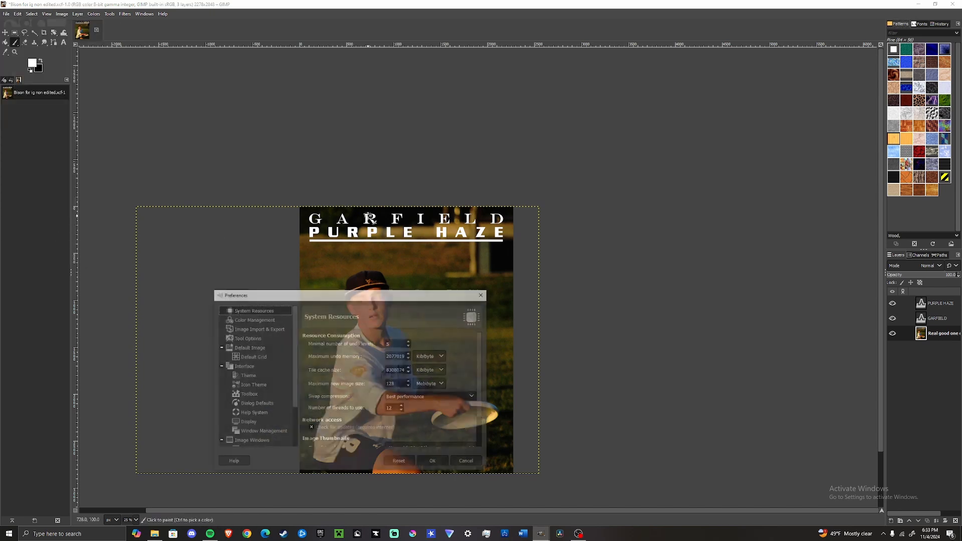
pyautogui.click(267, 432)
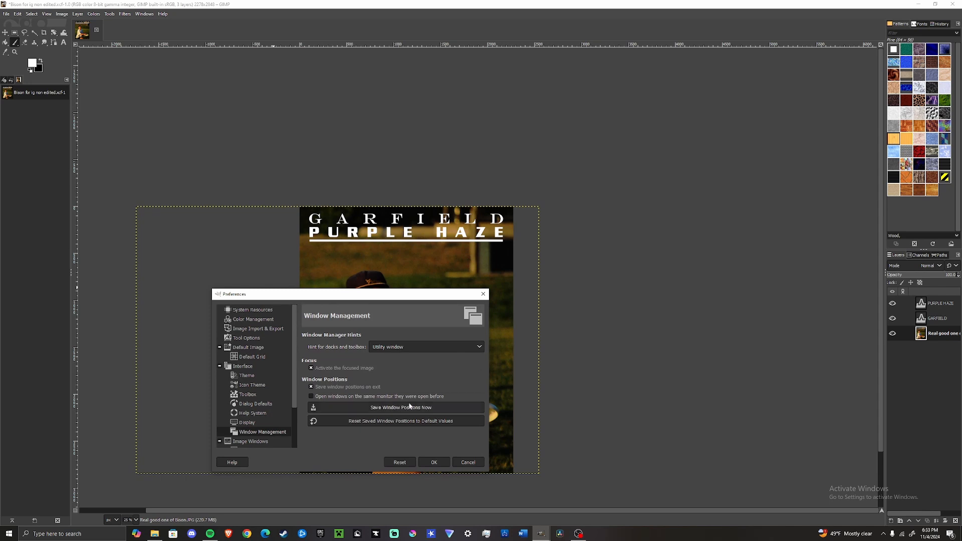
pyautogui.click(420, 422)
pyautogui.press('Return')
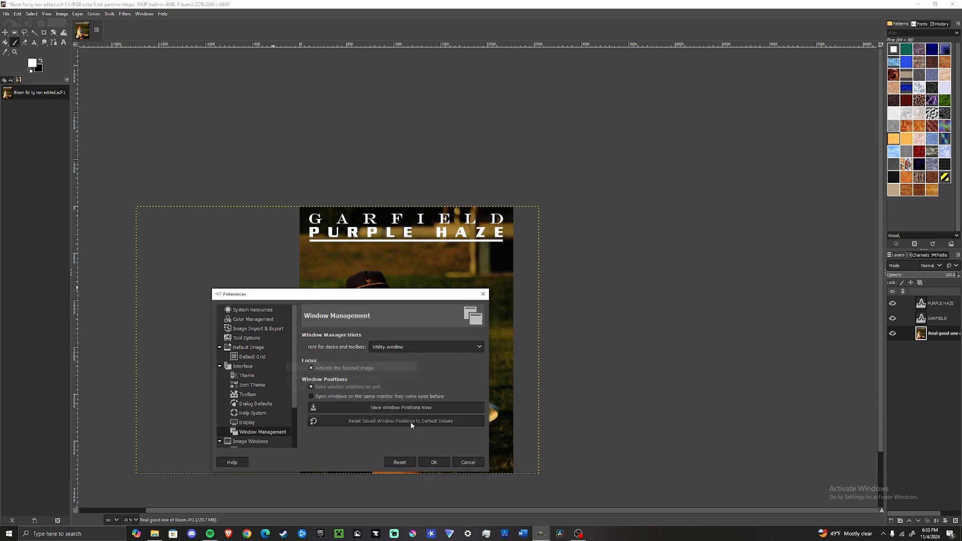
pyautogui.click(428, 461)
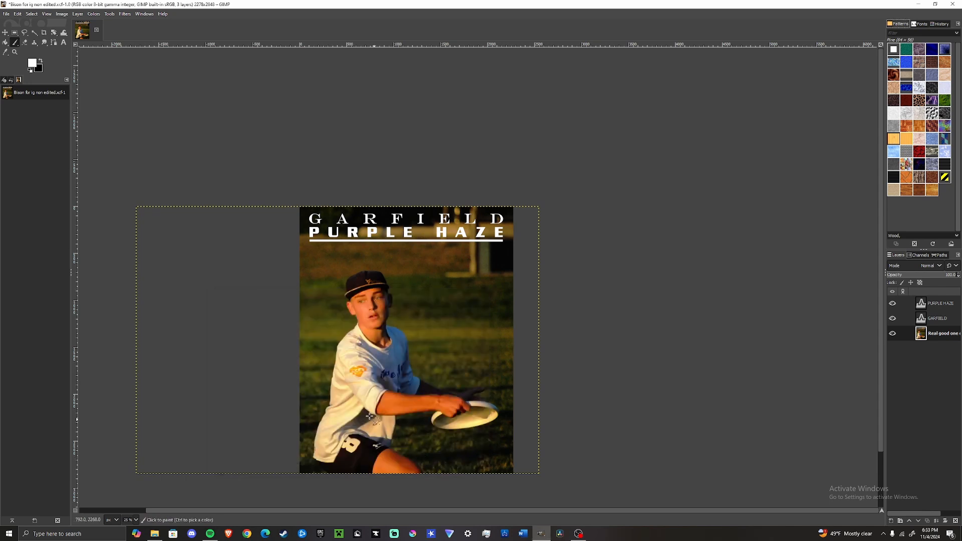